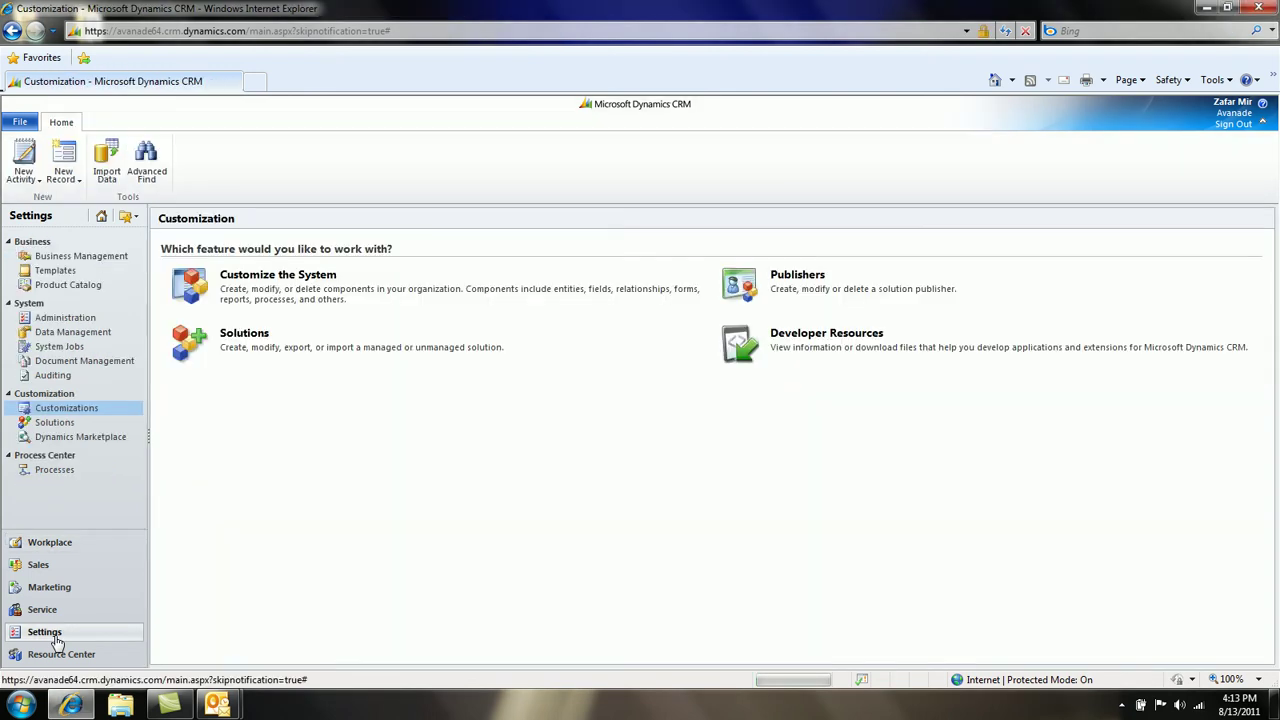
- Enable Start Auditing and Common Entities in the global audit settings, and check which entities the Common Entities area covers
left_click(55, 378)
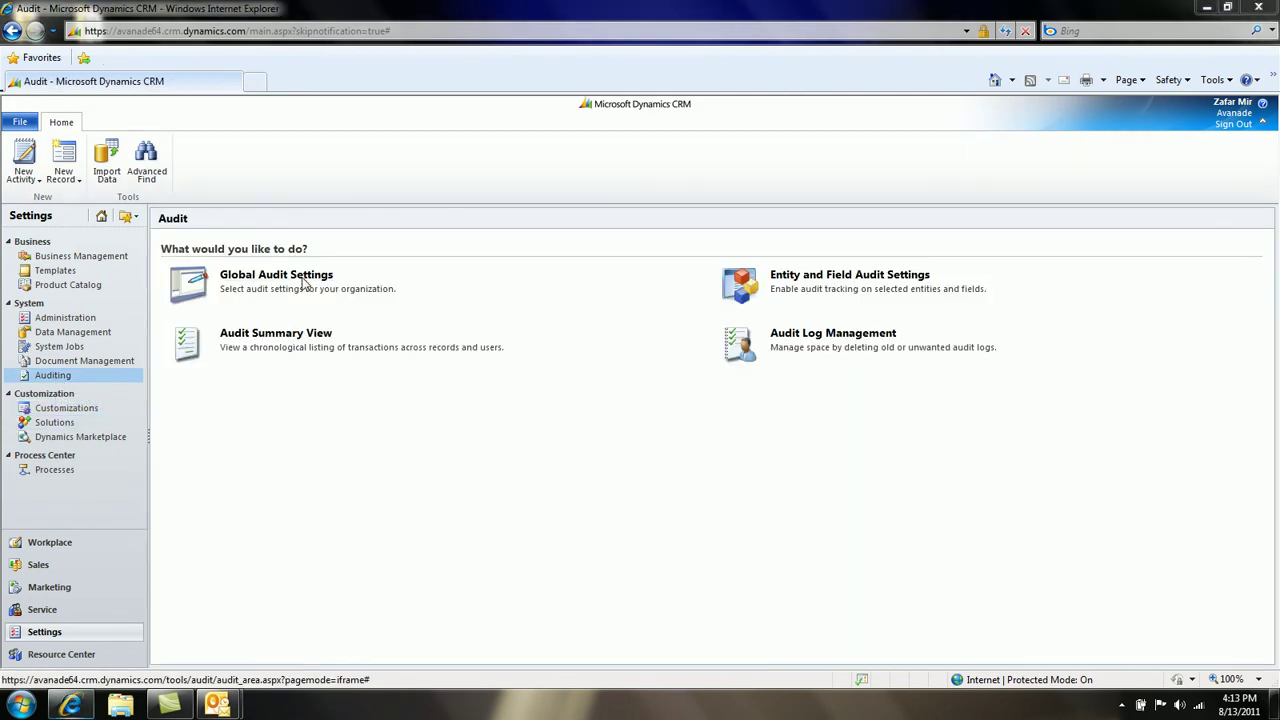
left_click(305, 276)
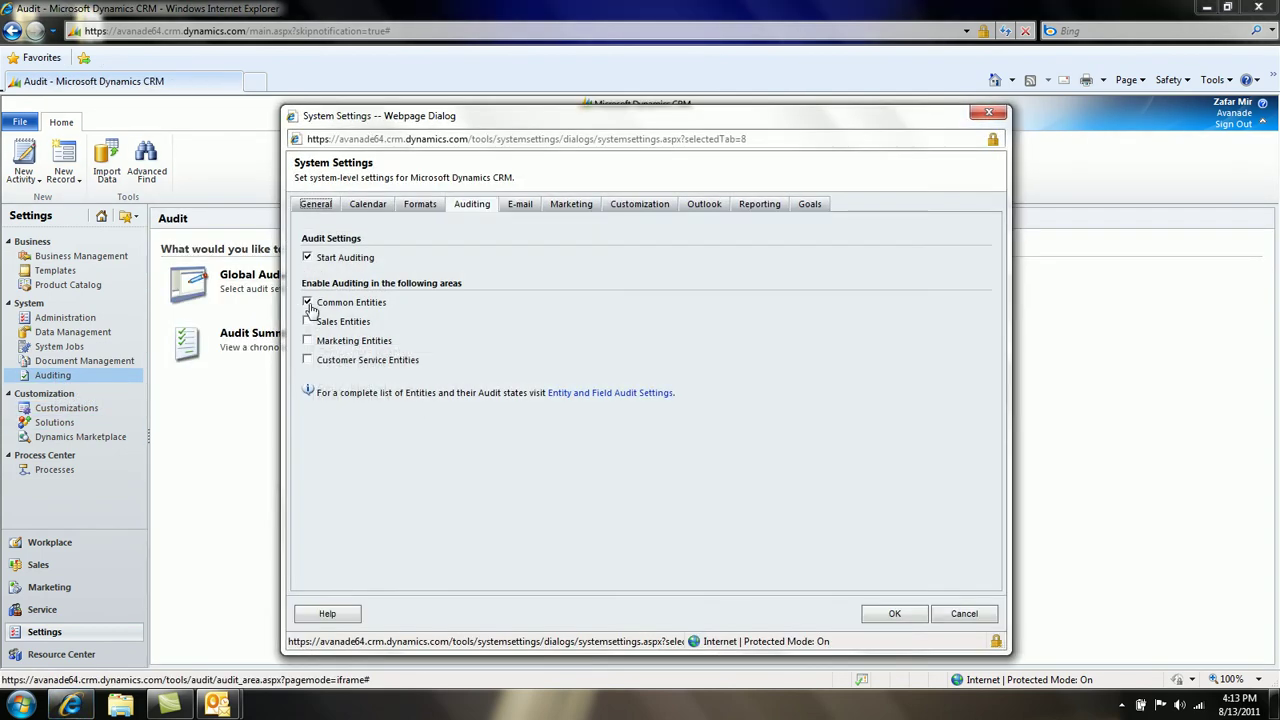
left_click(308, 303)
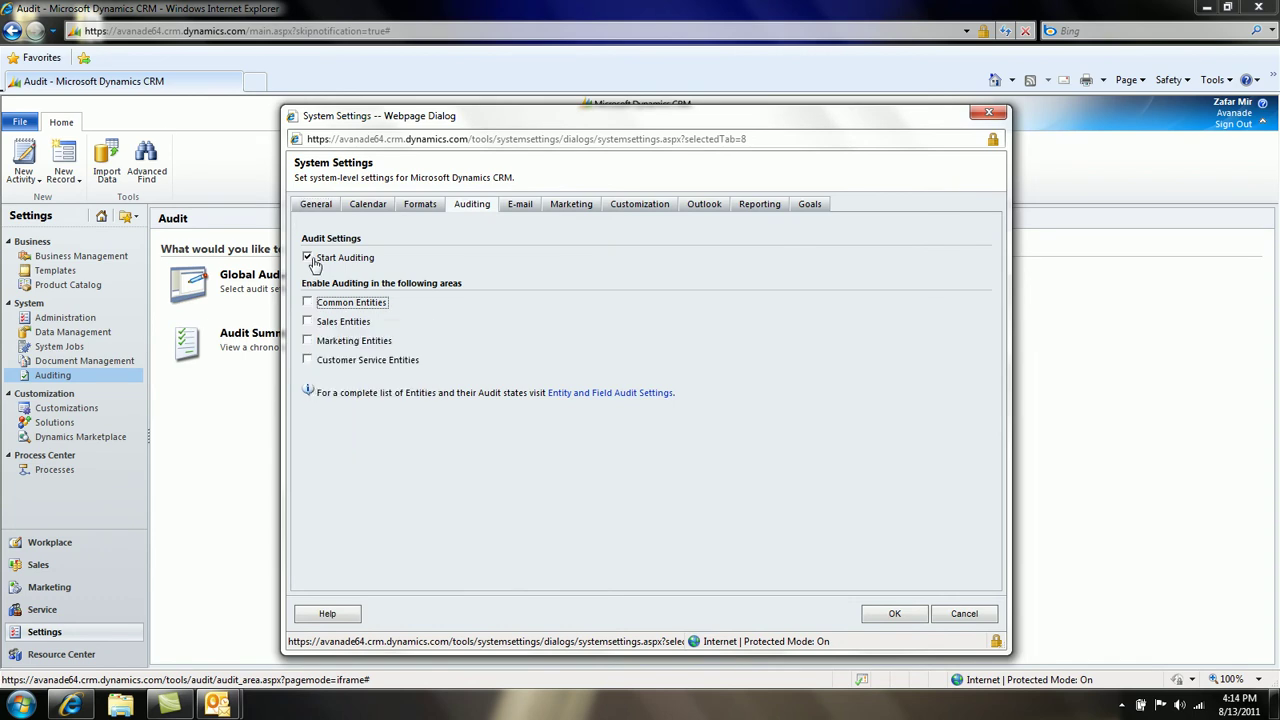
left_click(313, 262)
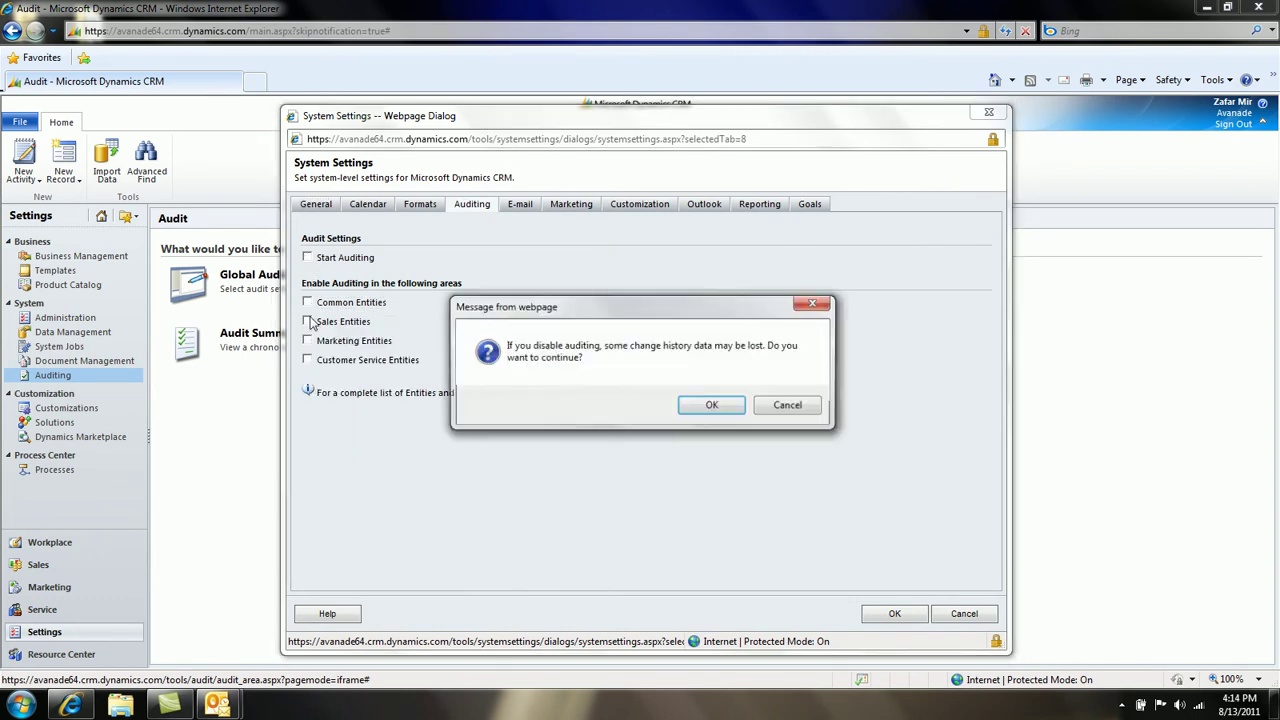
left_click(692, 408)
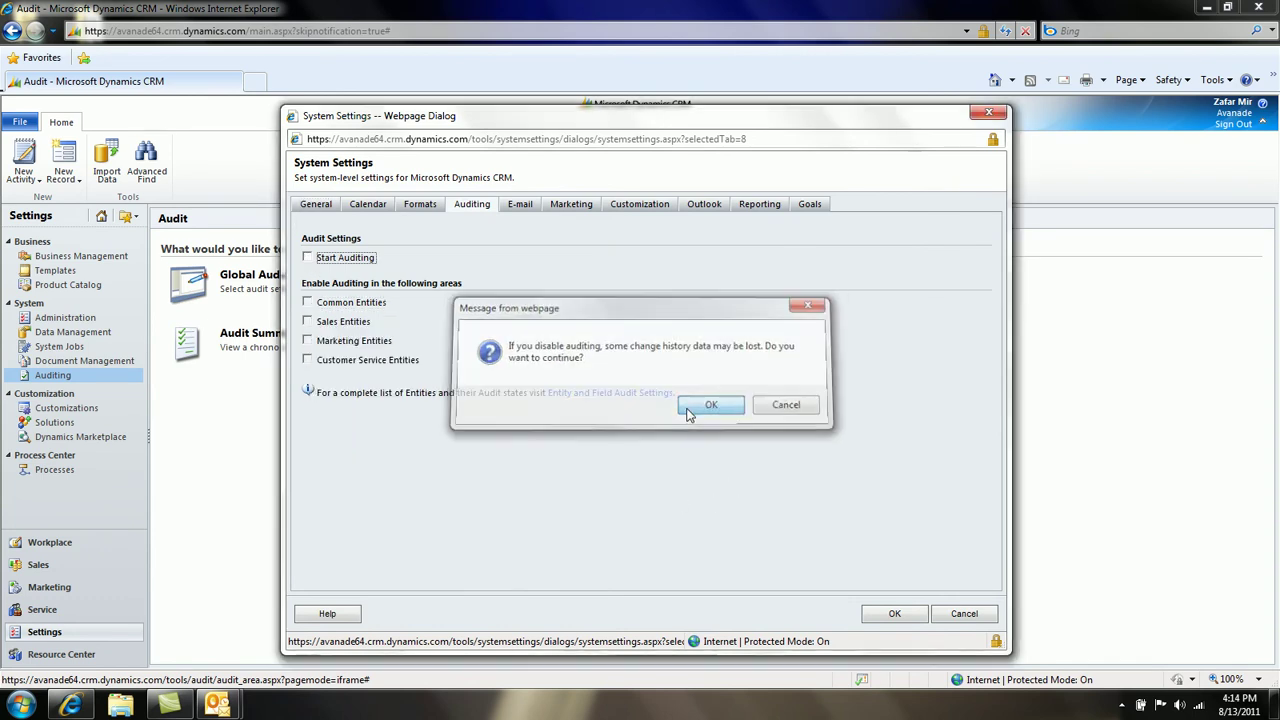
left_click(313, 262)
left_click(338, 306)
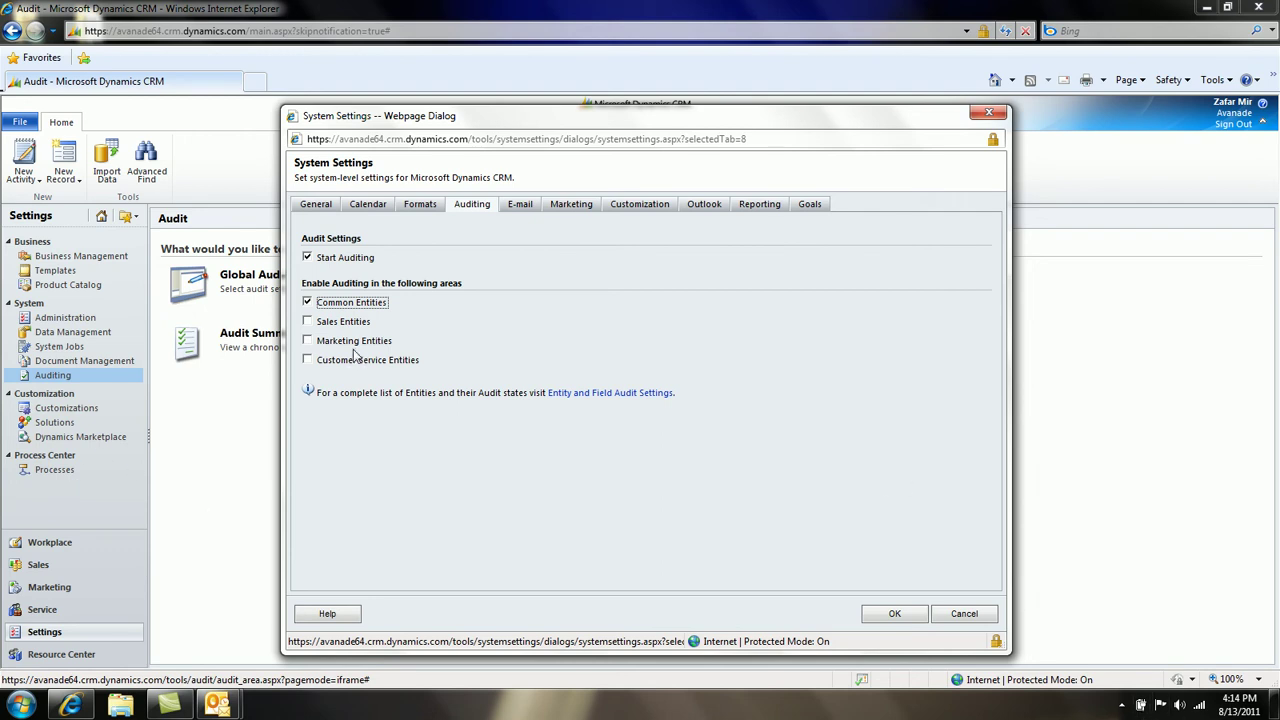
mouse_move(365, 312)
left_click(888, 614)
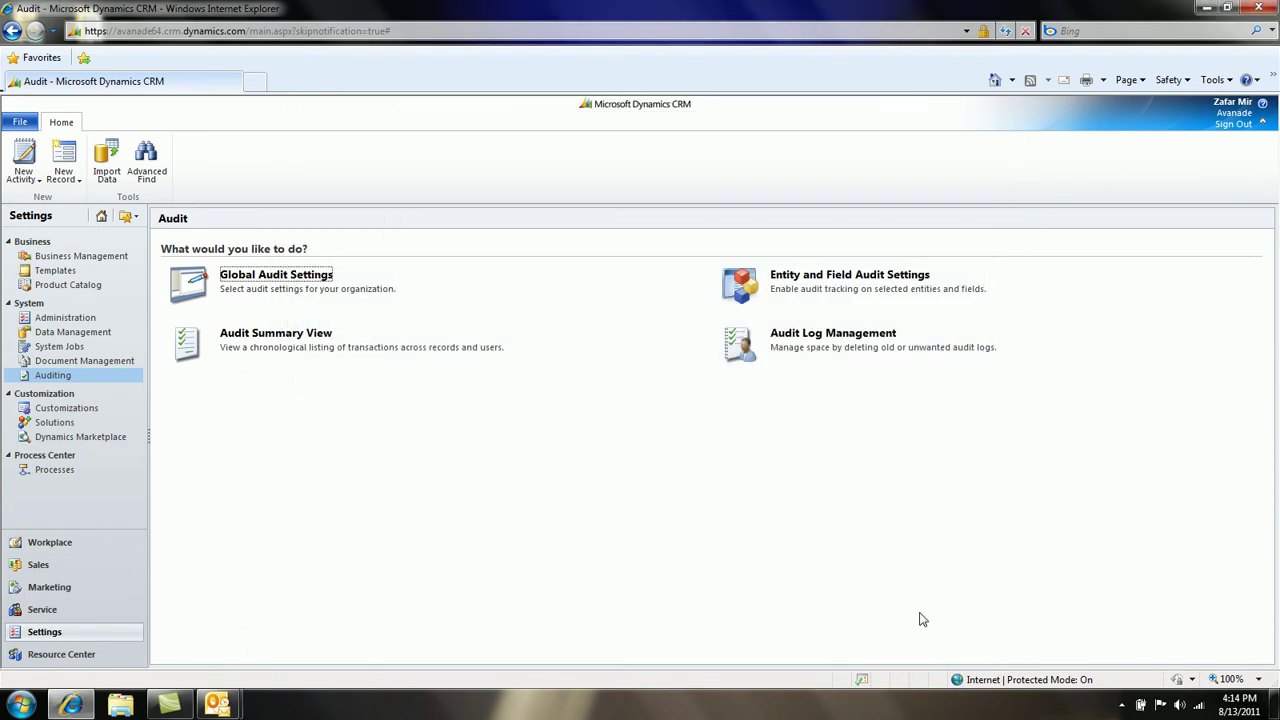
left_click(300, 275)
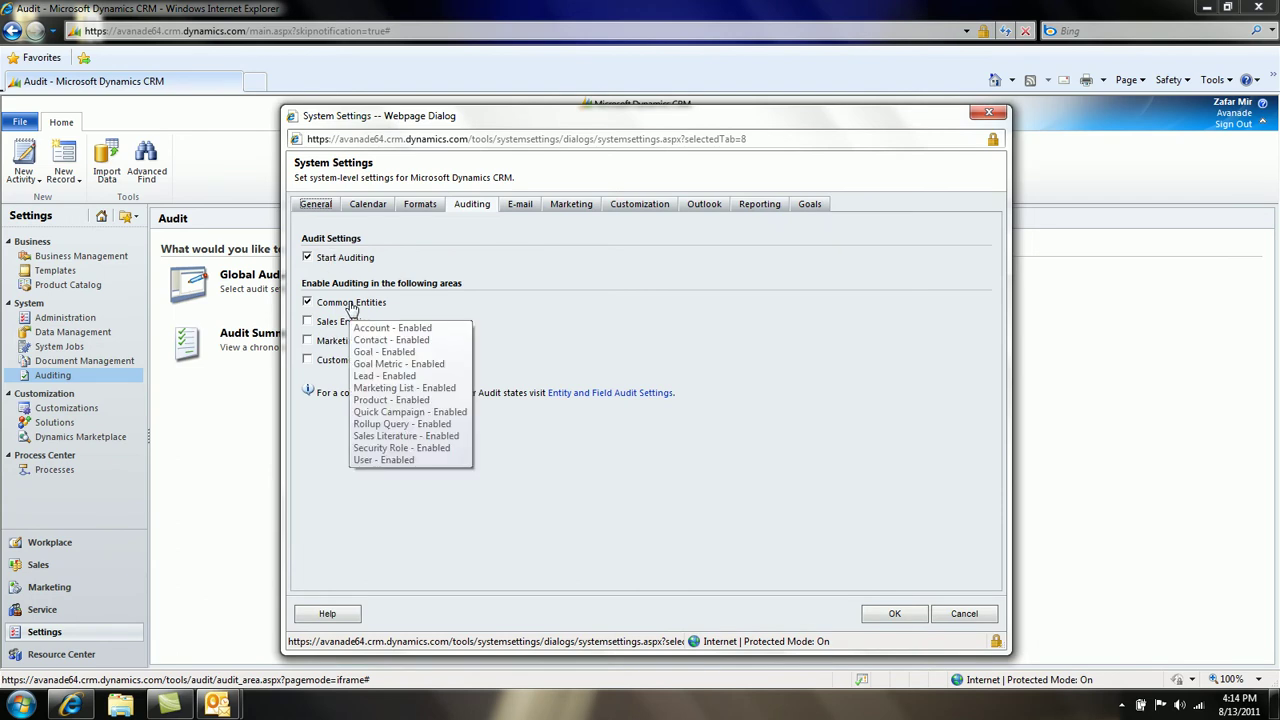
left_click(902, 619)
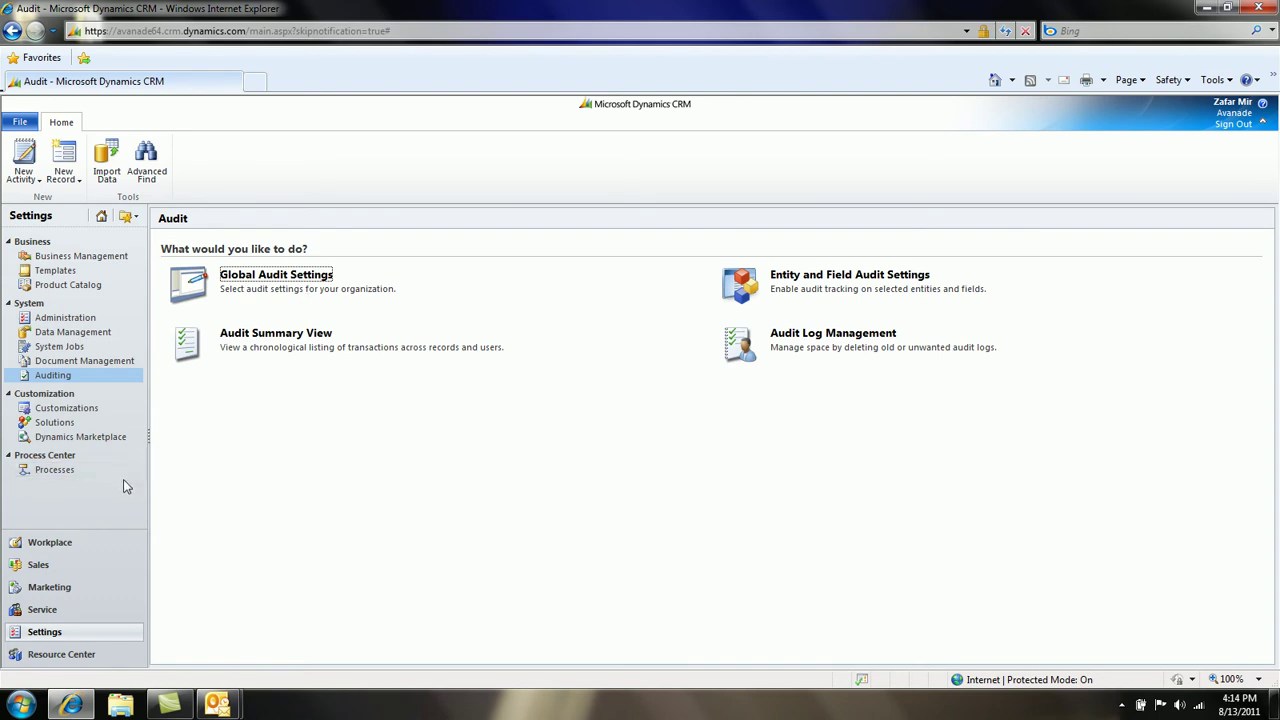
- Open the default solution for customizing the system and maximize its window
left_click(48, 636)
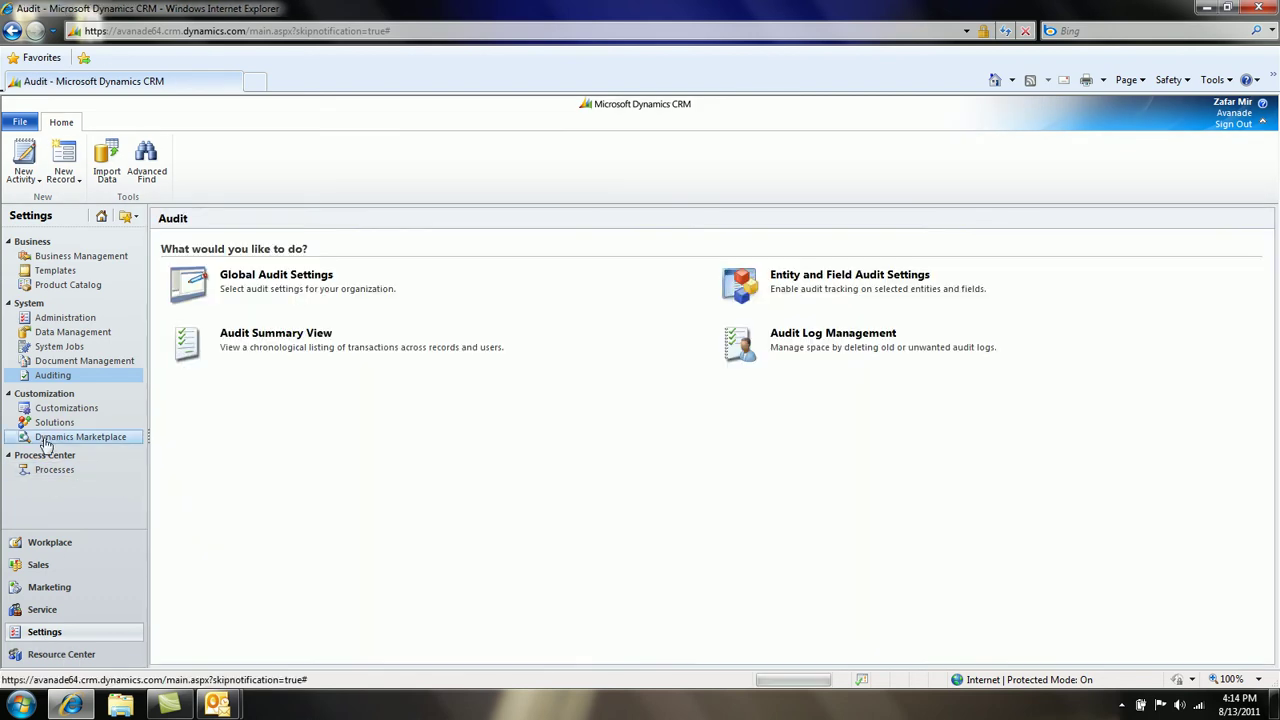
left_click(80, 410)
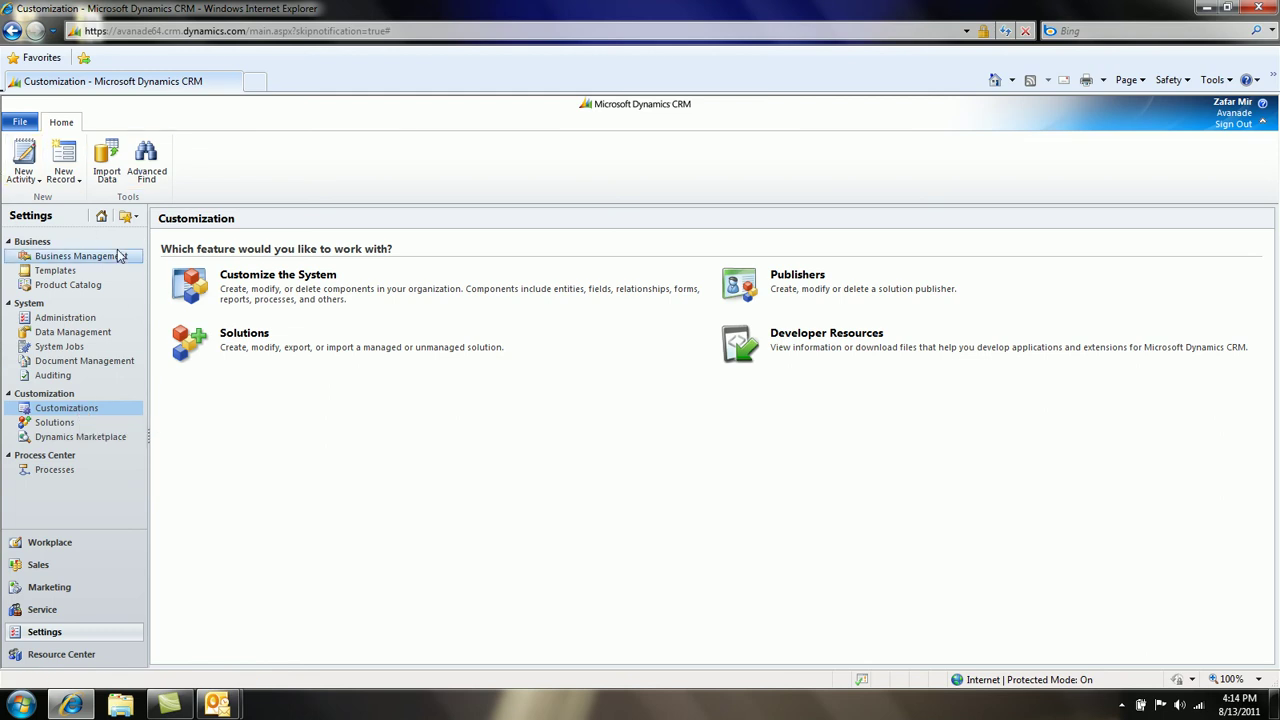
left_click(252, 280)
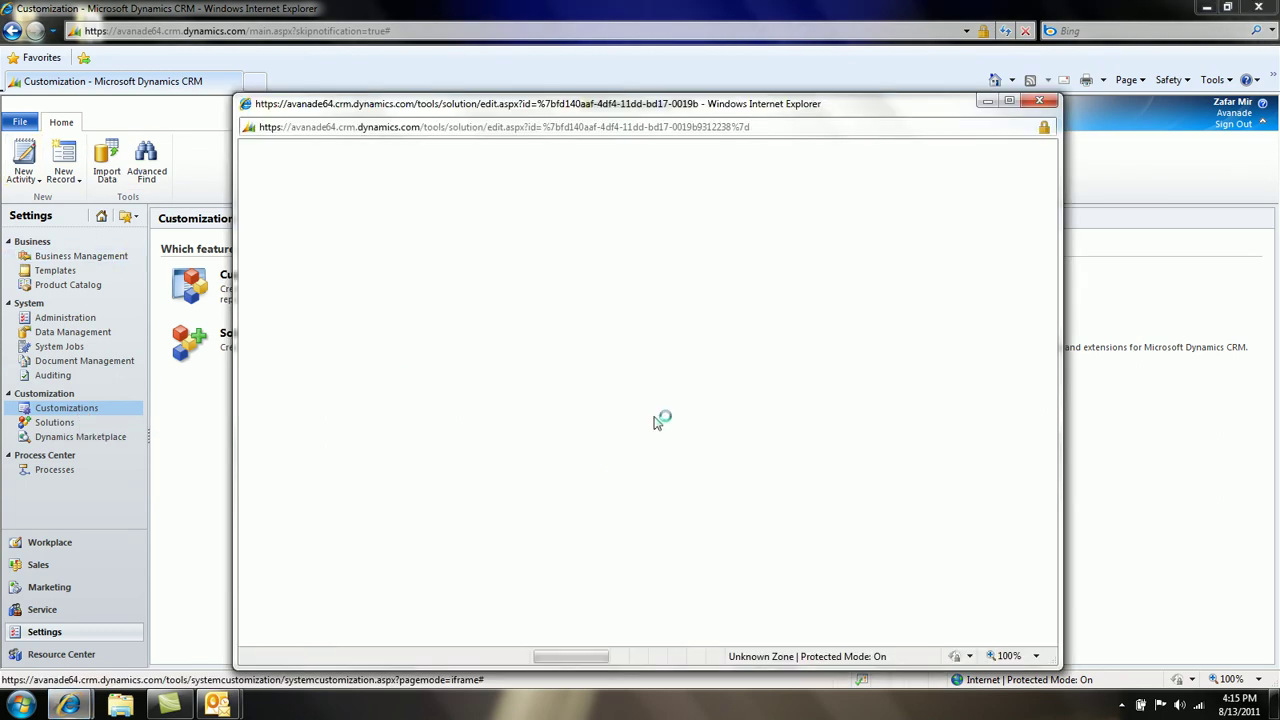
left_click(1009, 101)
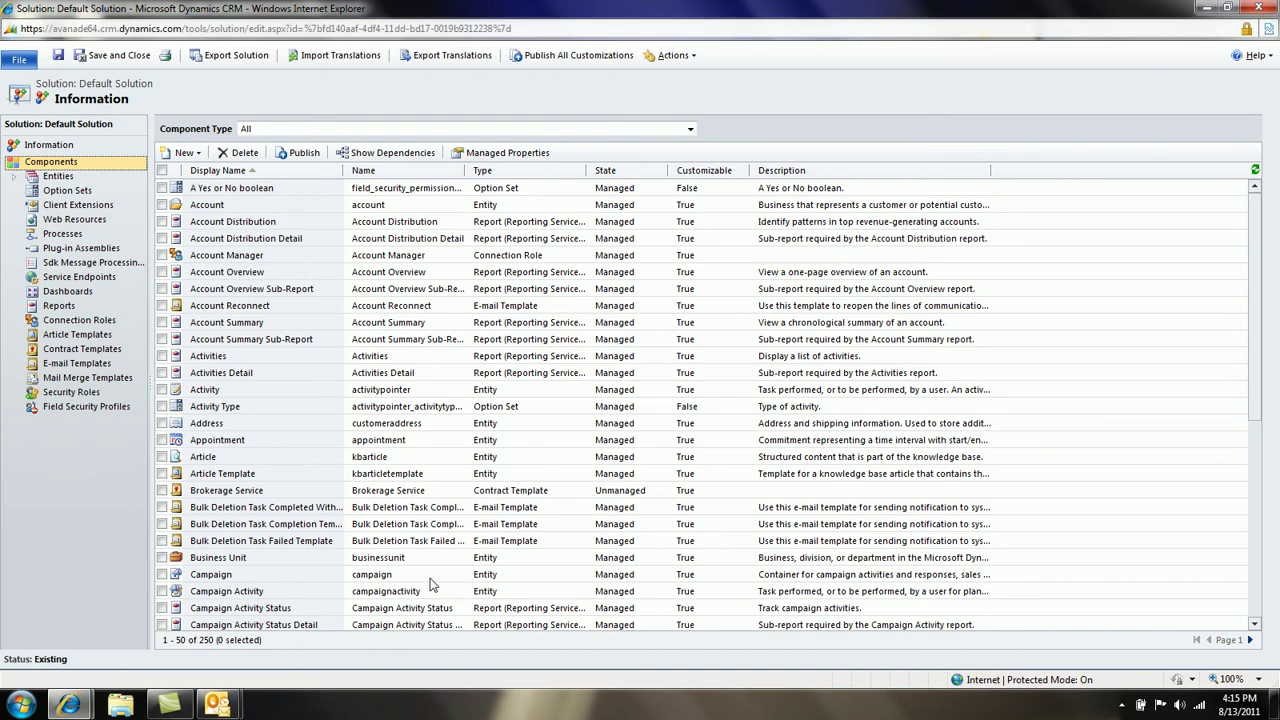
- Examine the solution's component list for entities such as Campaign Response and Competitor
scroll(432, 583, "down", 4)
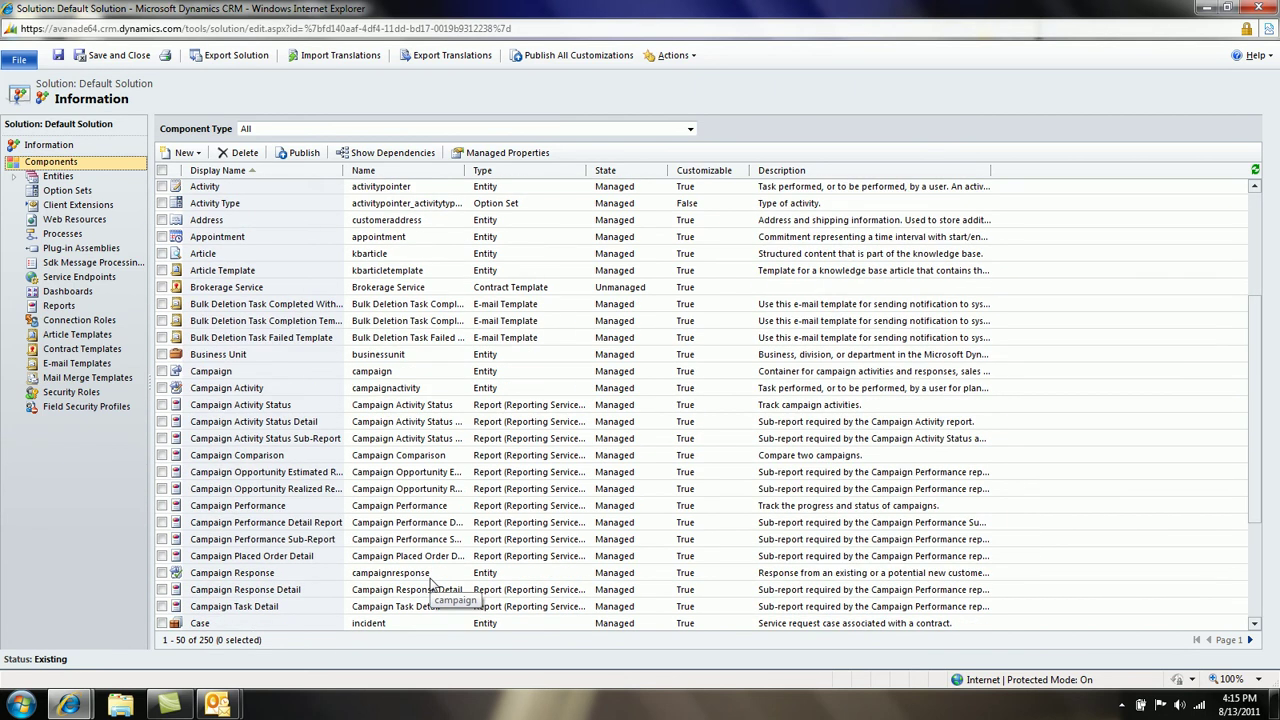
scroll(432, 583, "down", 4)
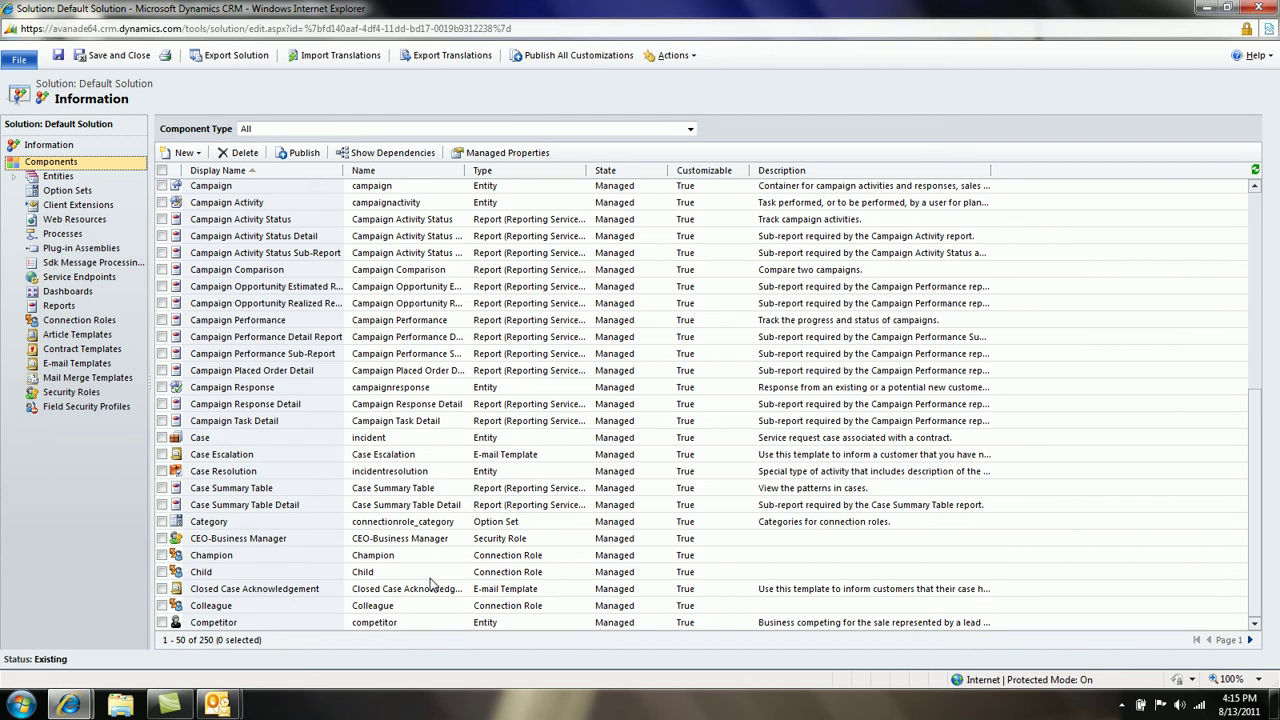
left_click(455, 575)
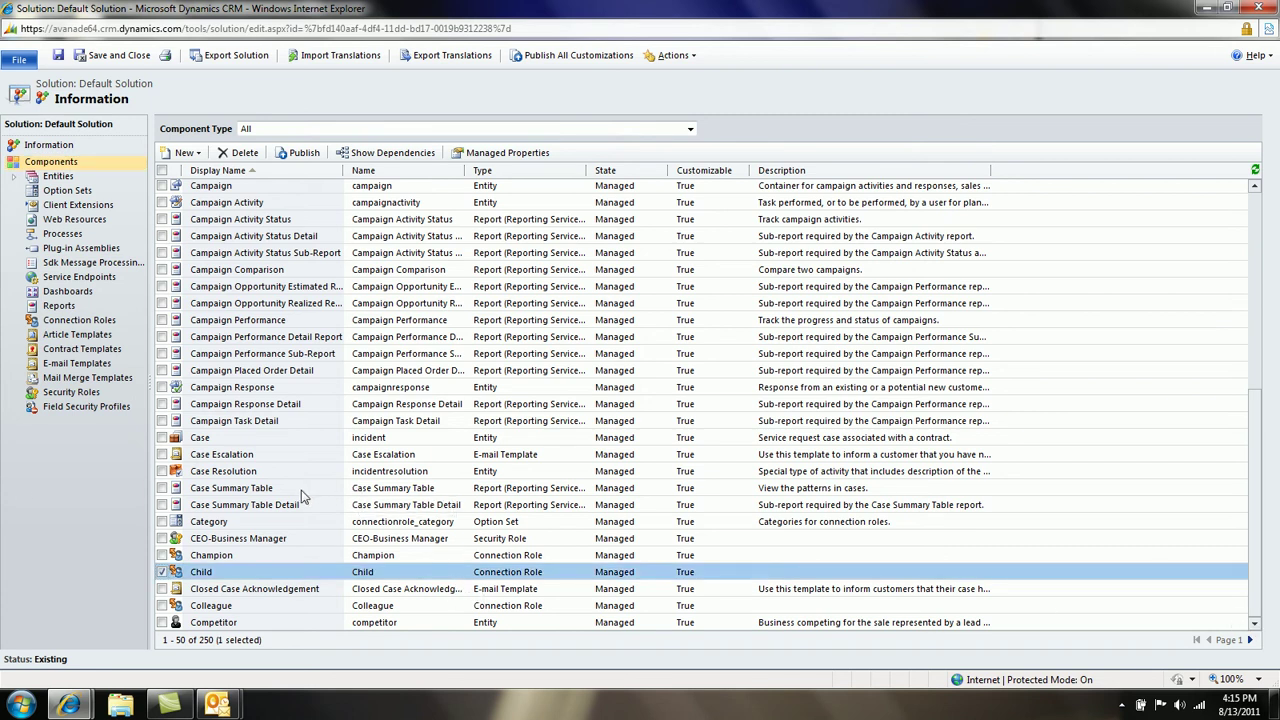
left_click(222, 610)
left_click(163, 621)
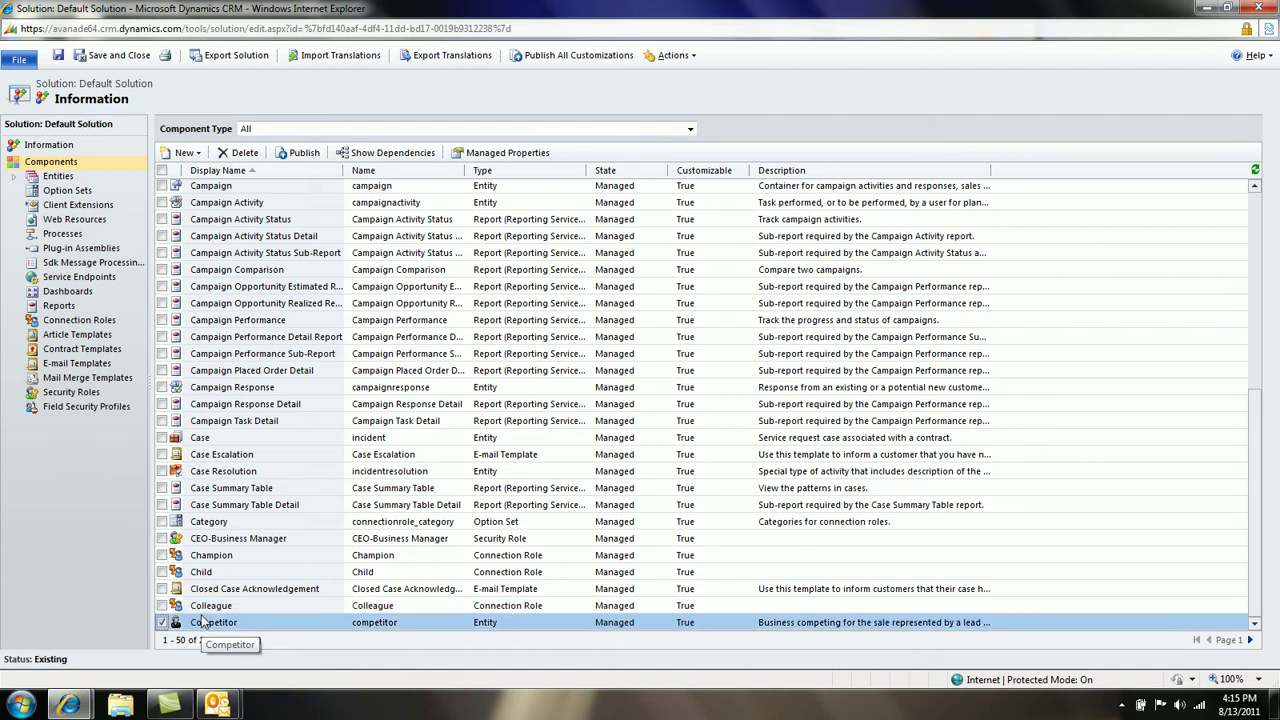
left_click(216, 390)
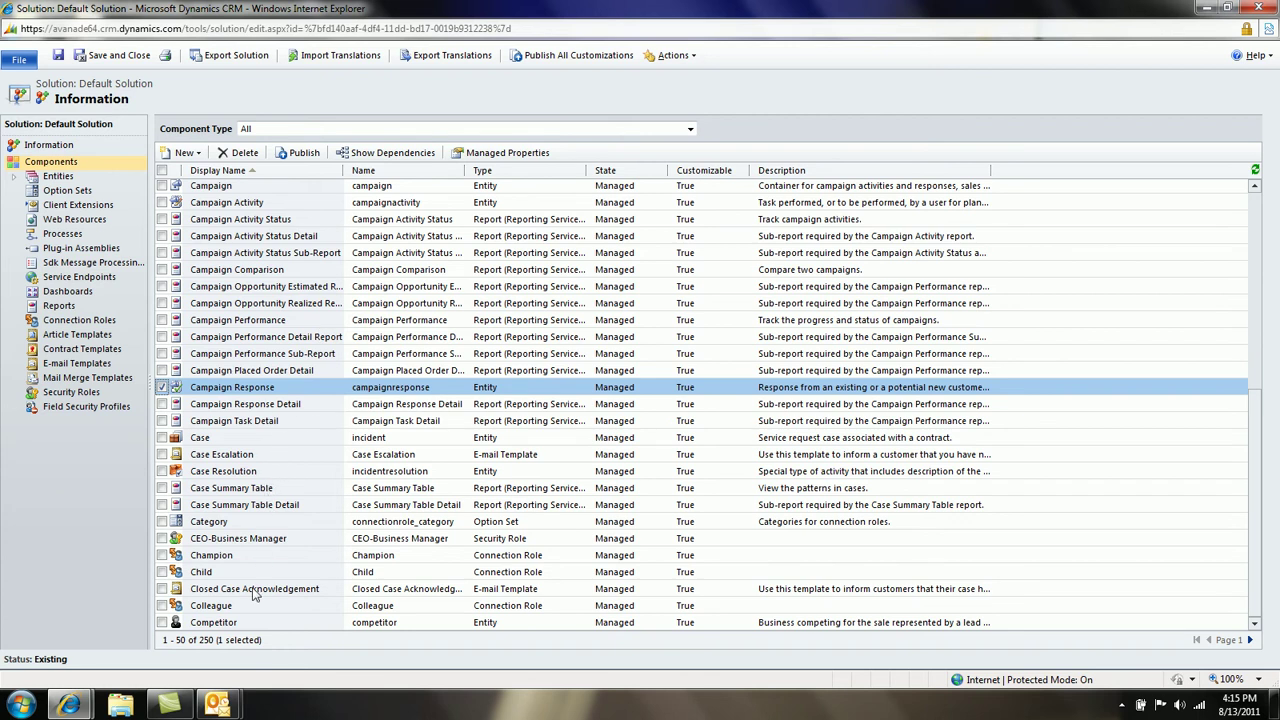
left_click(227, 609)
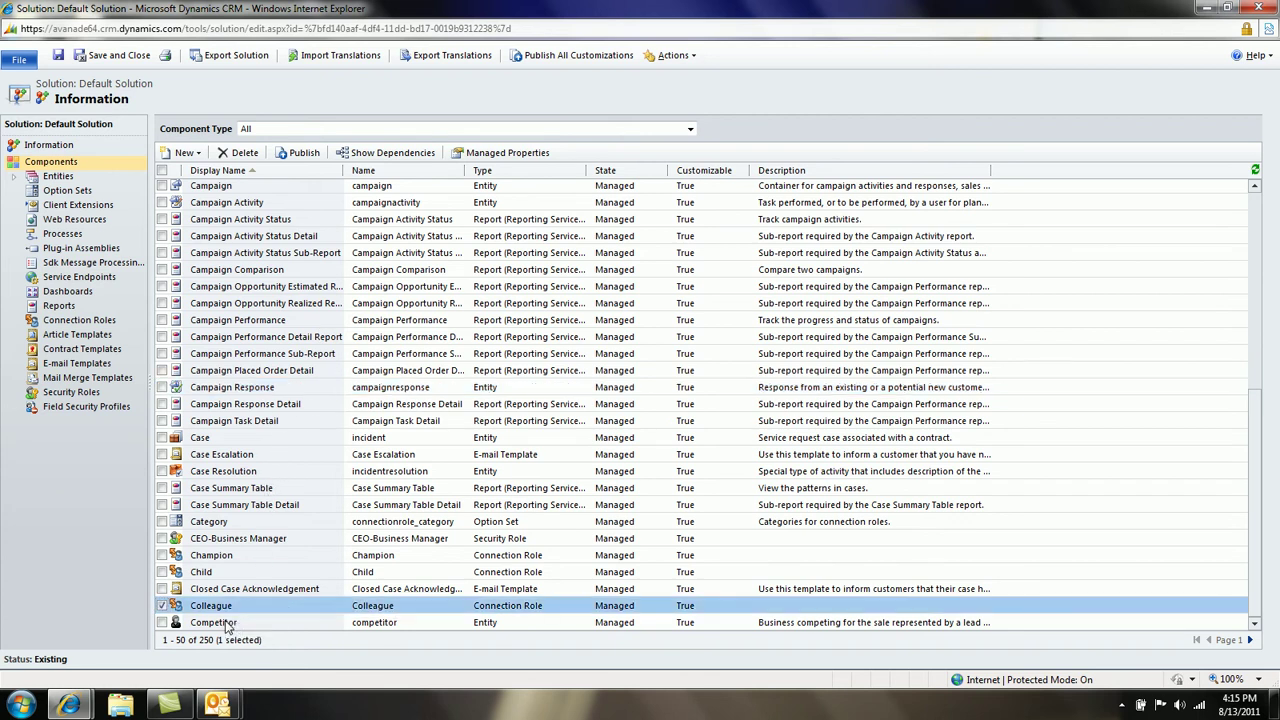
left_click(230, 624)
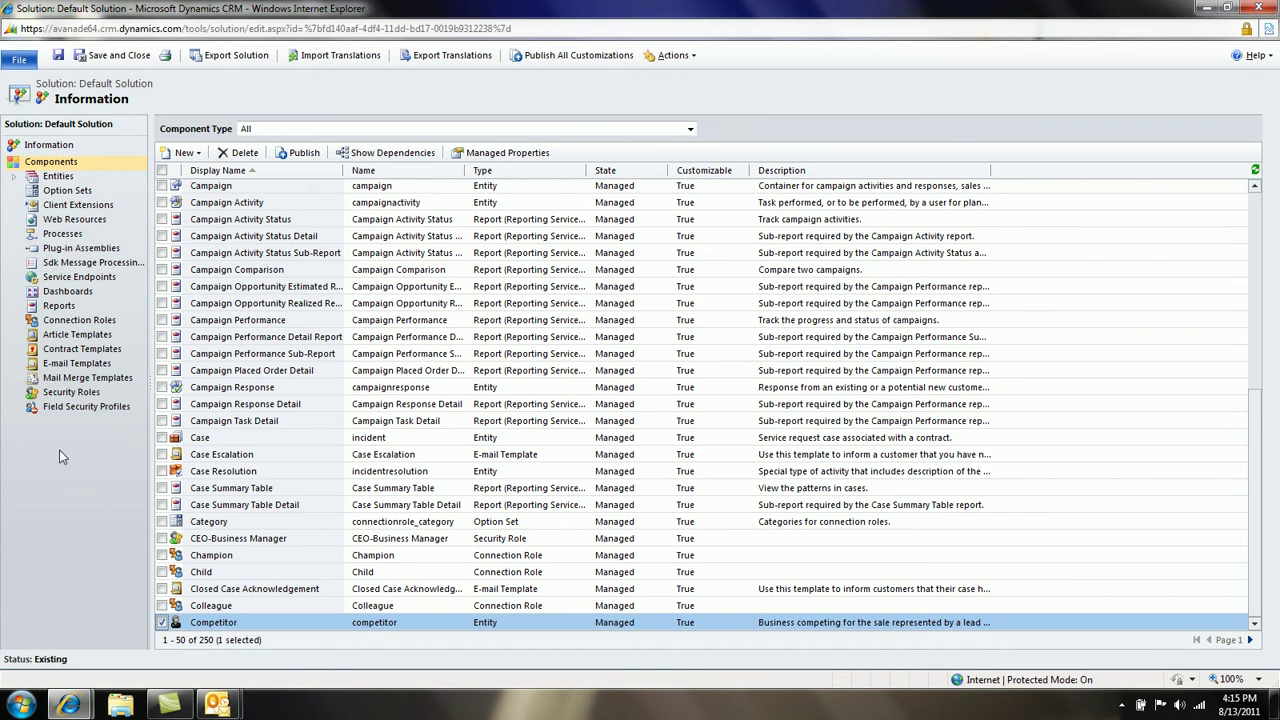
- Open the Compliance entity's definition and enable Auditing under its data services
left_click(52, 178)
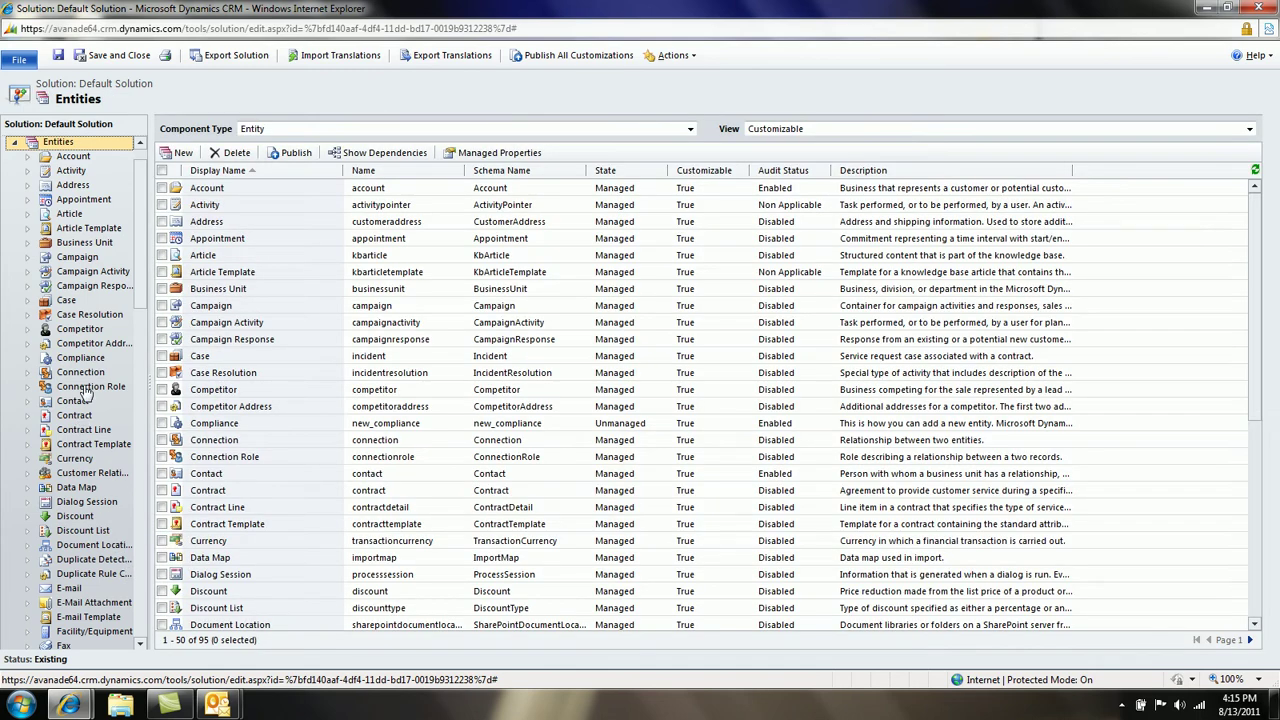
left_click(86, 360)
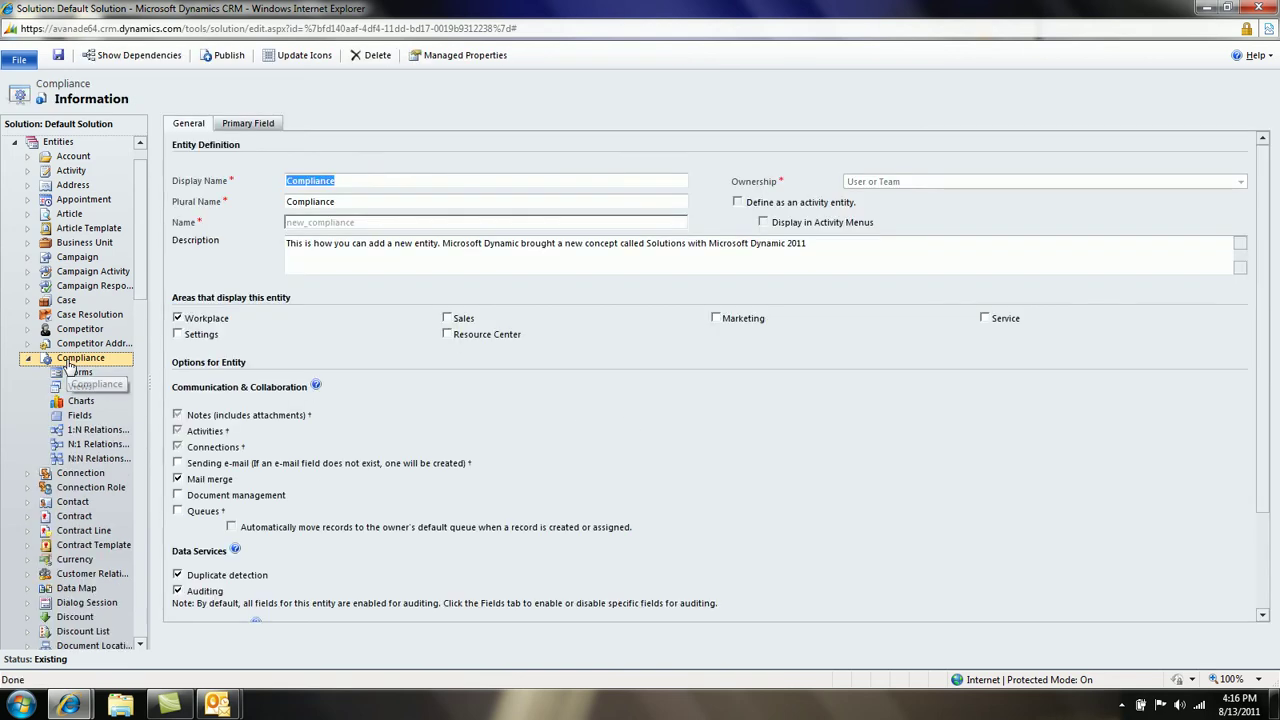
left_click(178, 591)
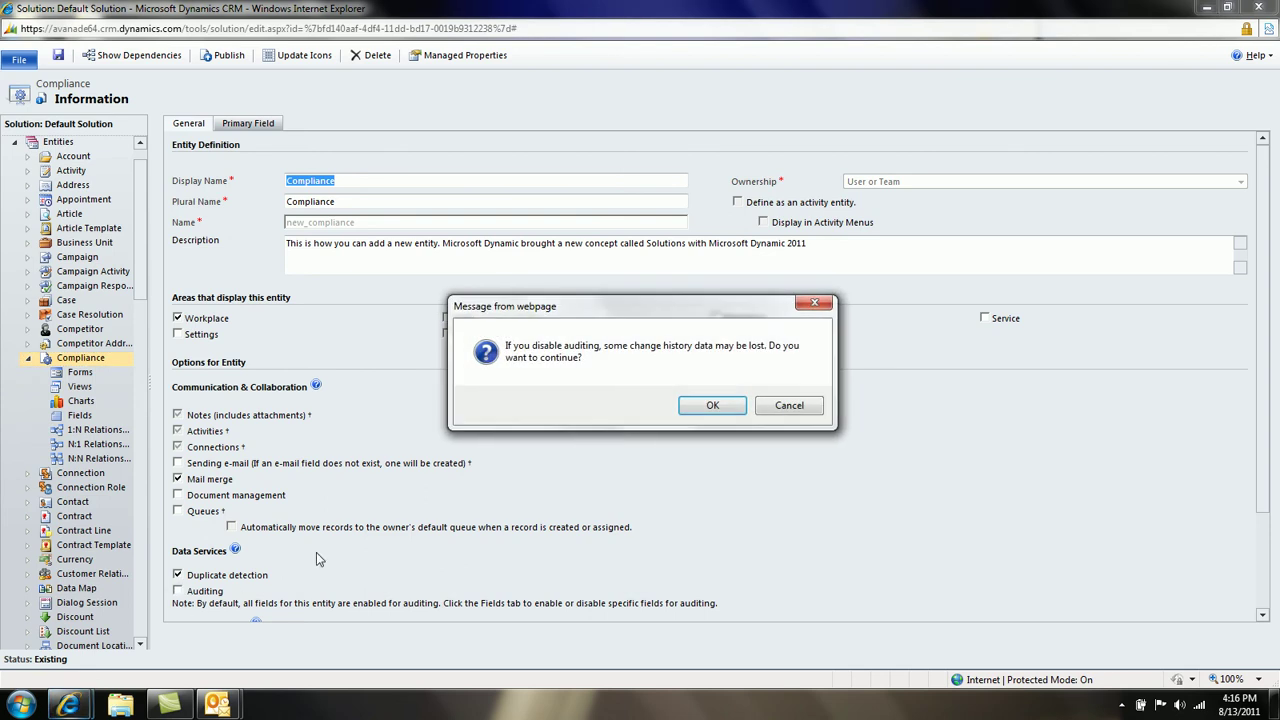
left_click(698, 410)
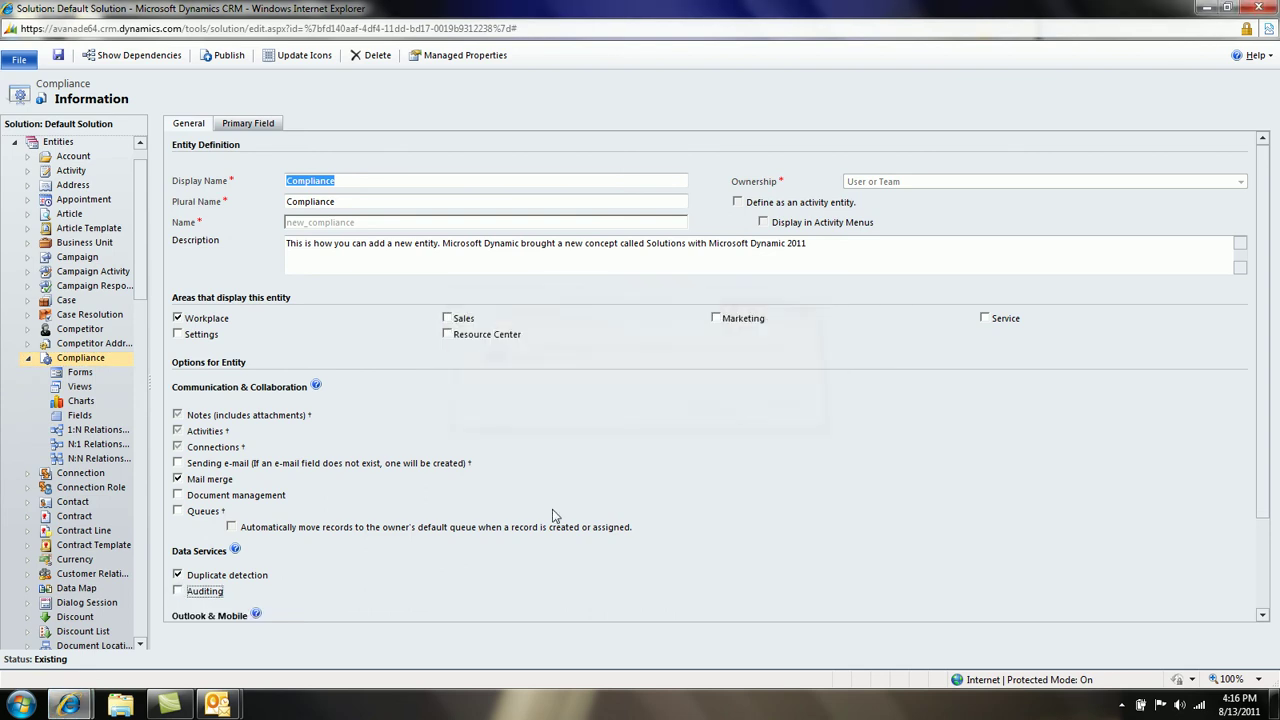
left_click(179, 592)
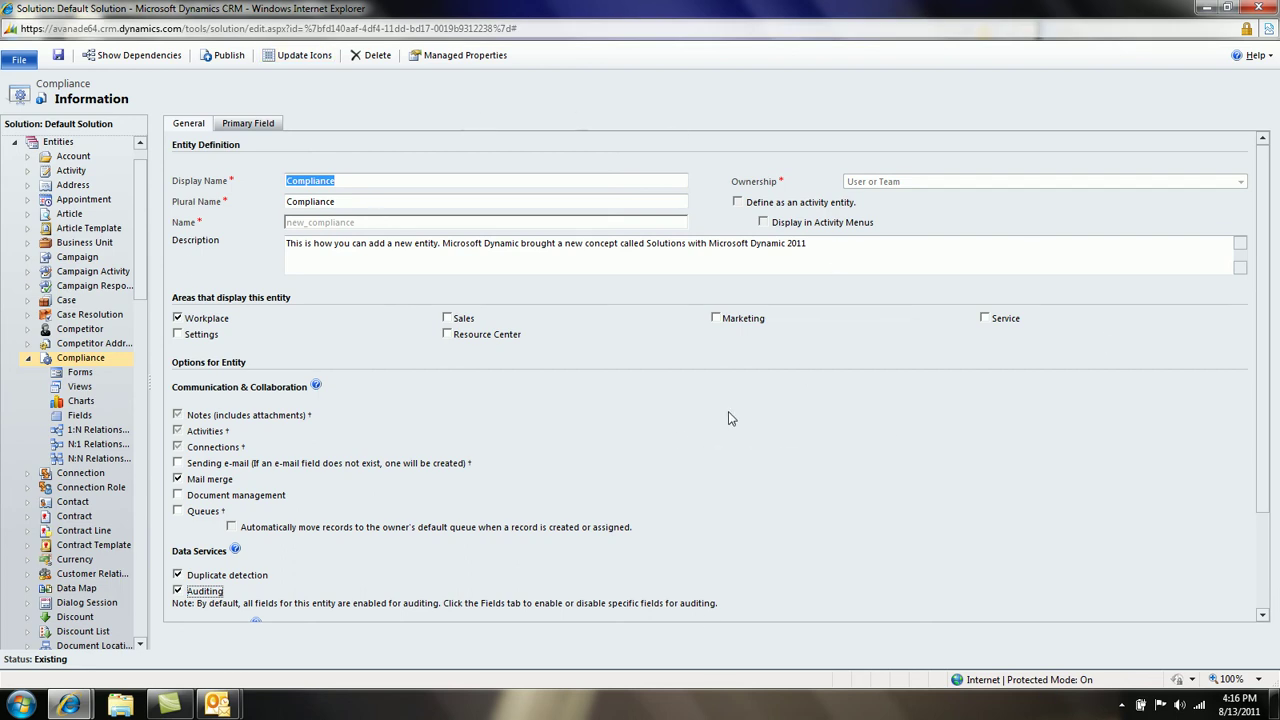
- List the Compliance entity's fields by type with a wider Display Name column to examine their audit status
left_click(80, 416)
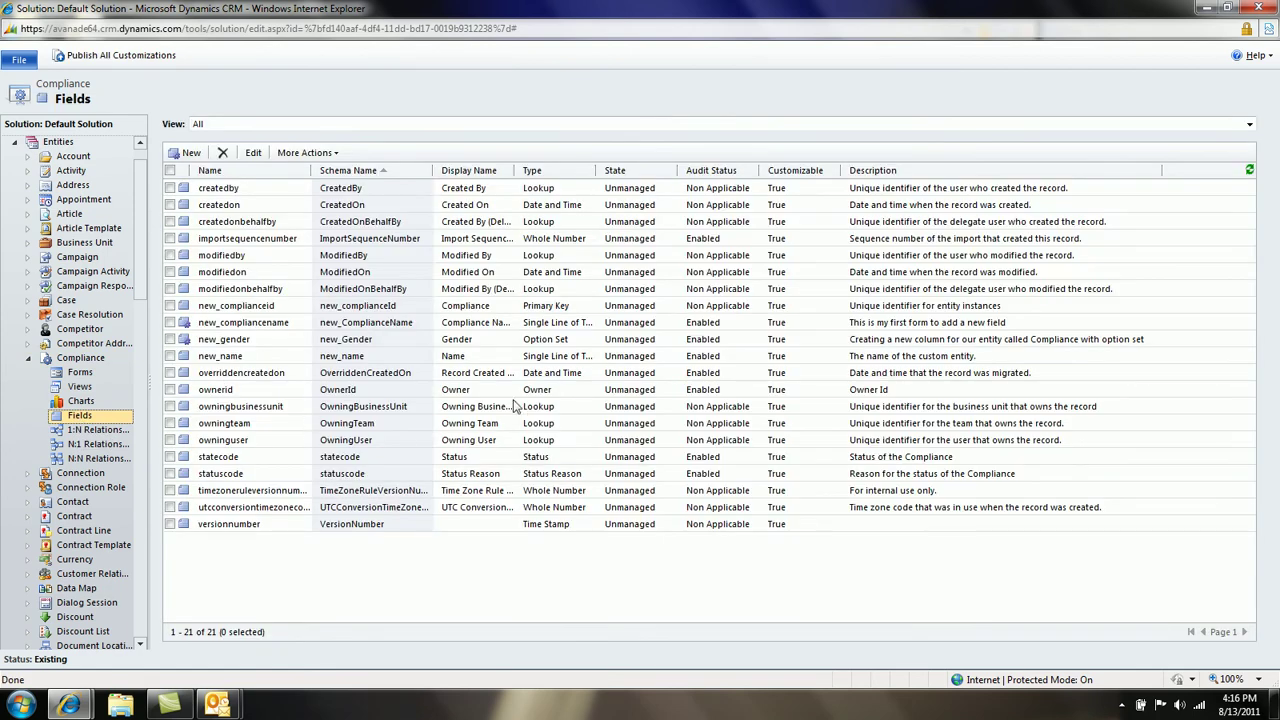
left_click(527, 170)
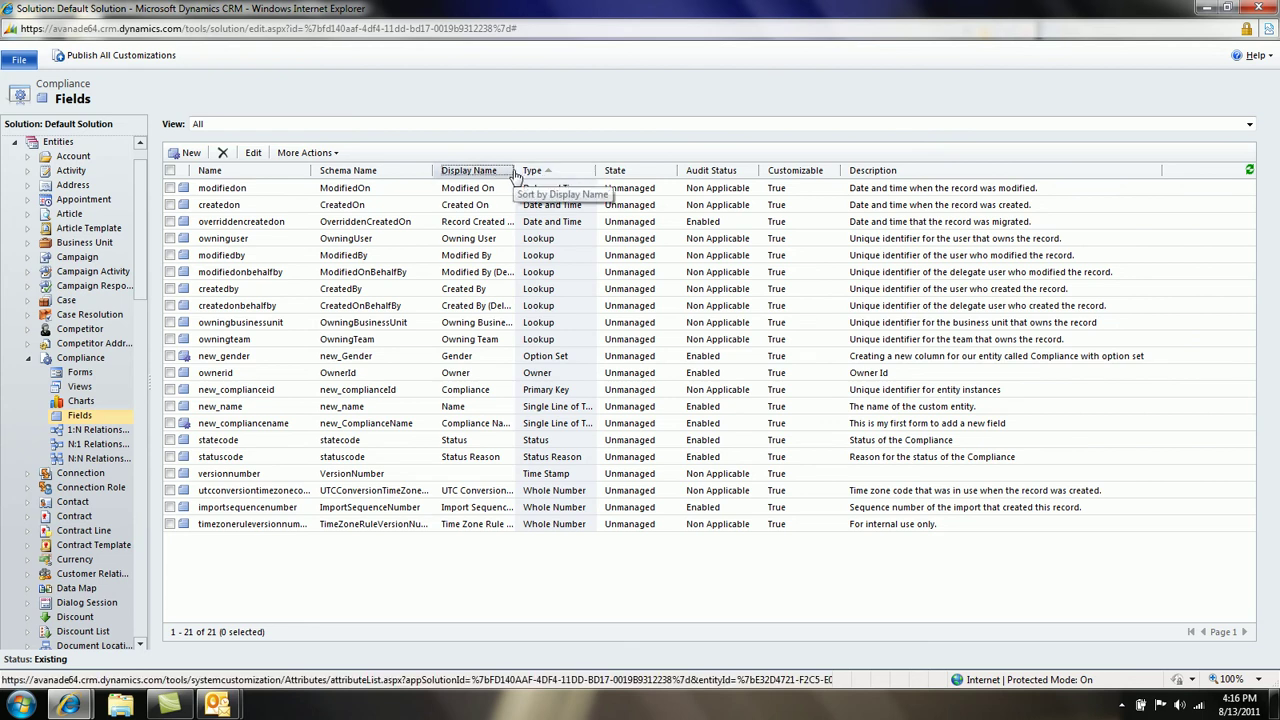
left_click_drag(516, 172, 591, 178)
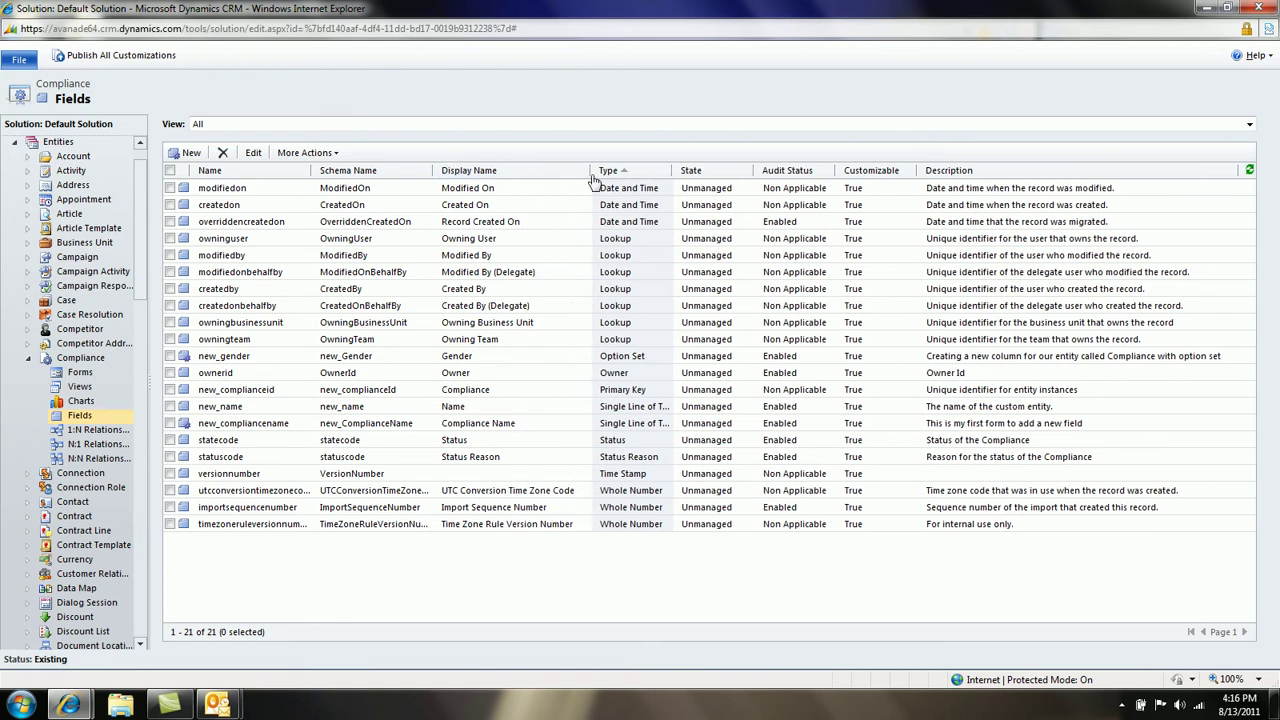
left_click(453, 360)
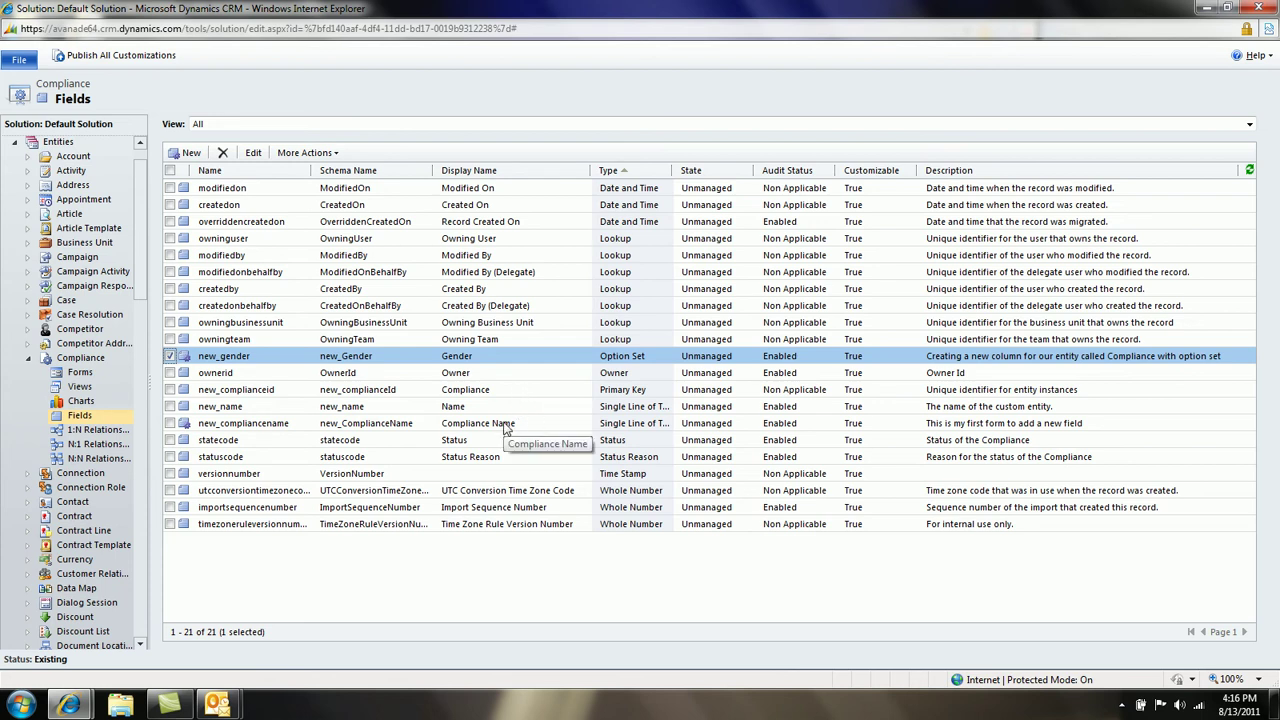
left_click(507, 426)
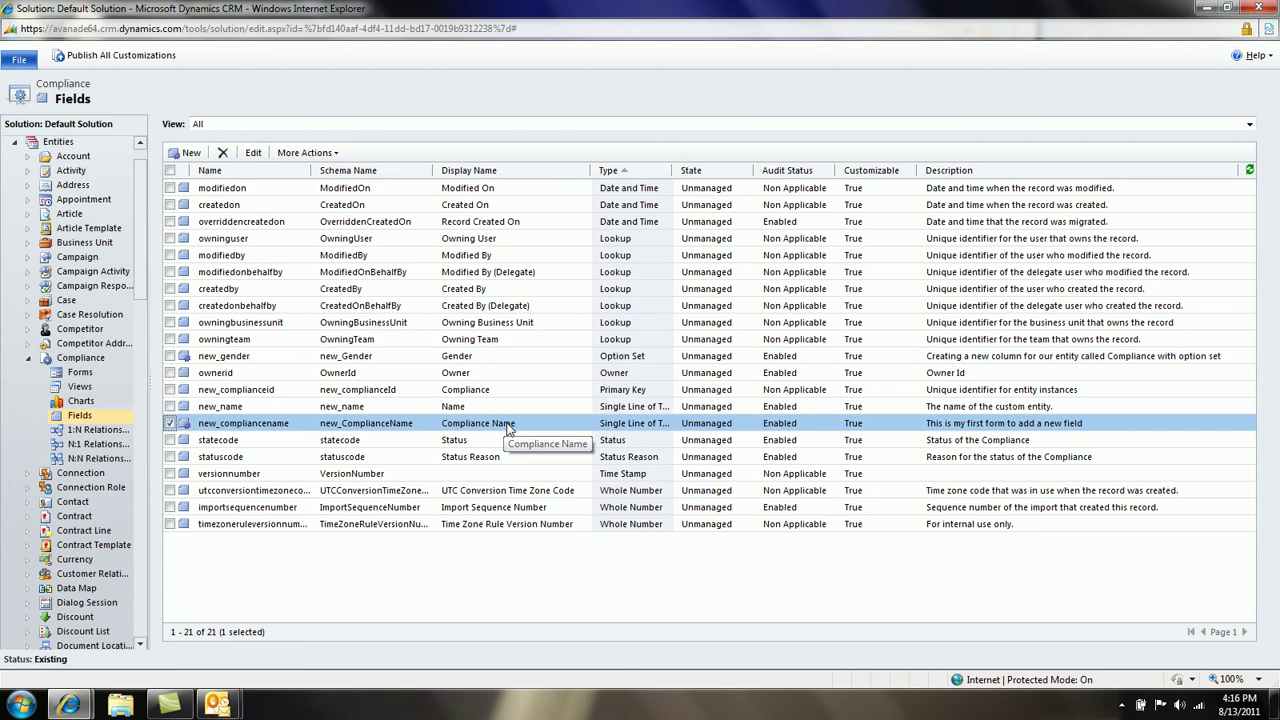
left_click(783, 409)
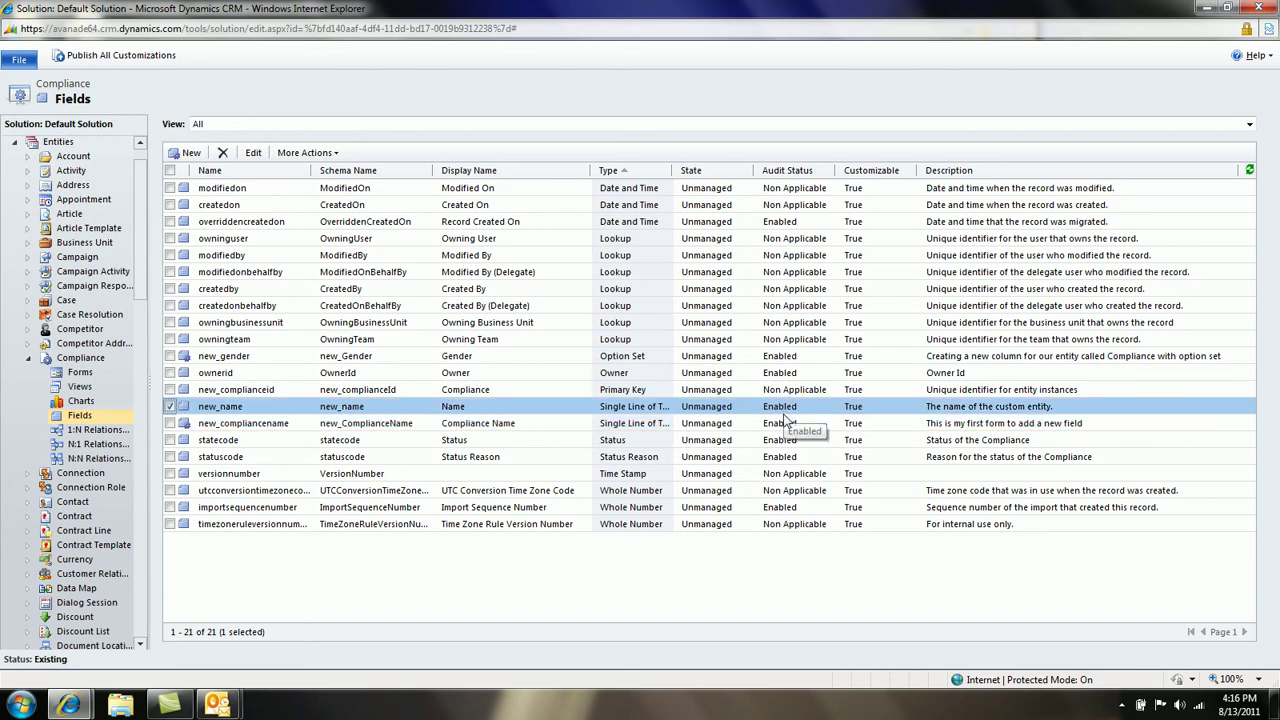
- Check the auditing option in the definitions of the Name and Compliance Name fields, and close both
double_click(353, 408)
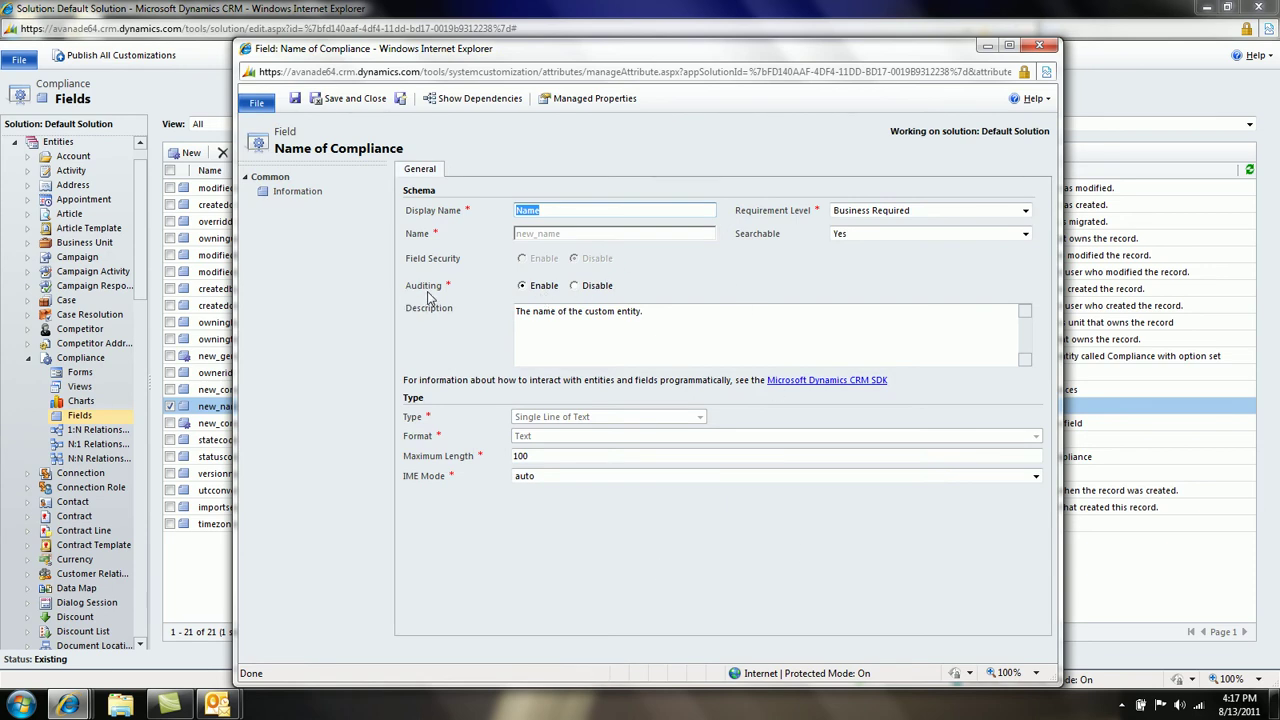
left_click(1039, 45)
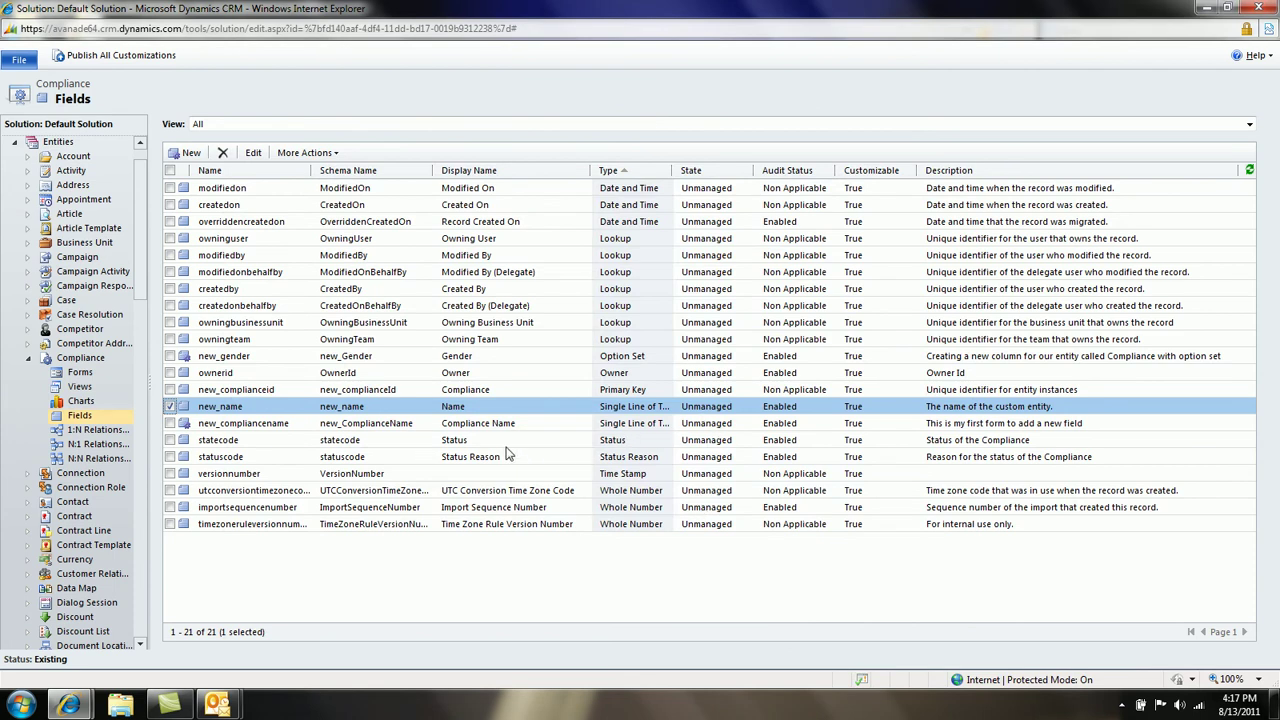
left_click(397, 424)
double_click(454, 427)
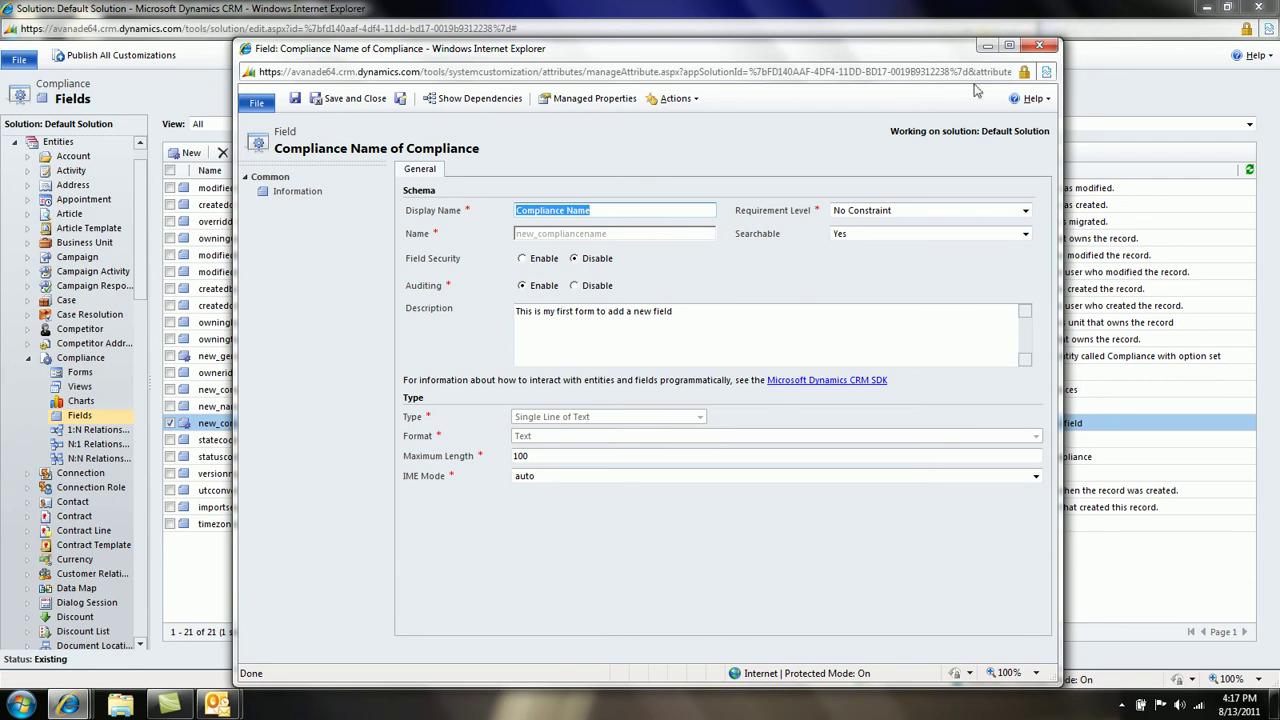
left_click(1041, 46)
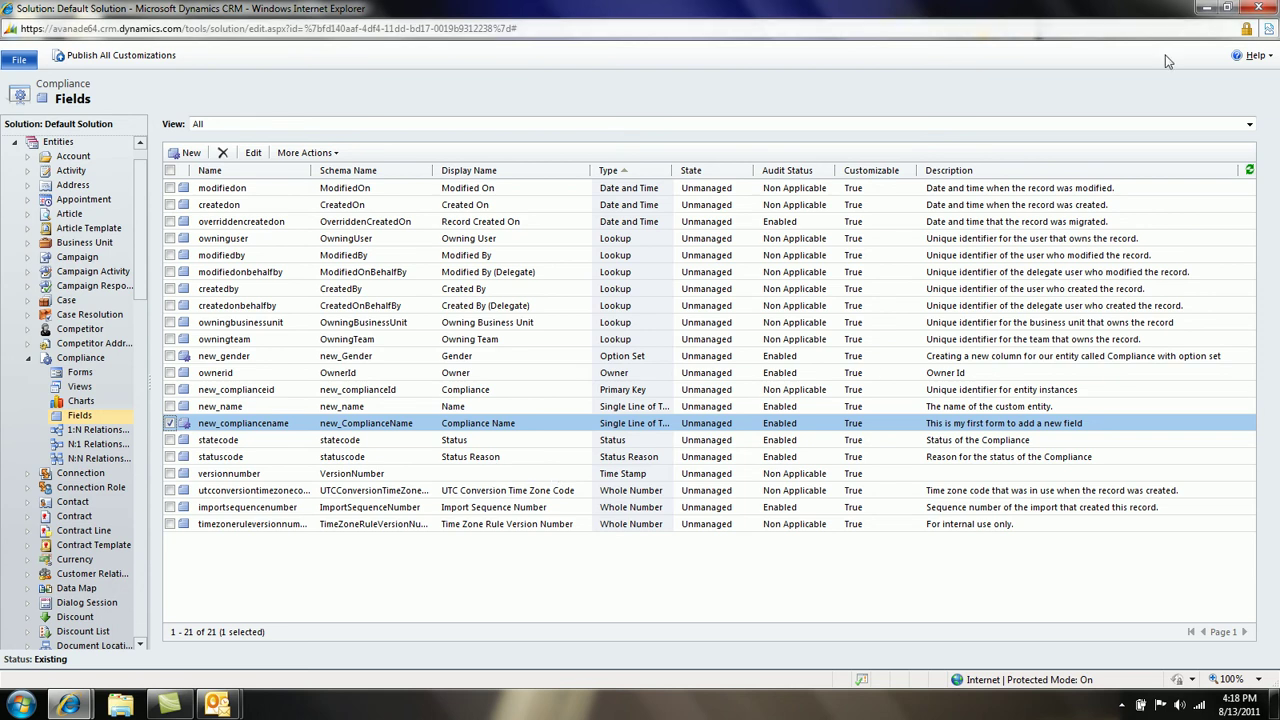
- Close the solution window and start a new Compliance record from the Workplace's Compliance list
left_click(1258, 7)
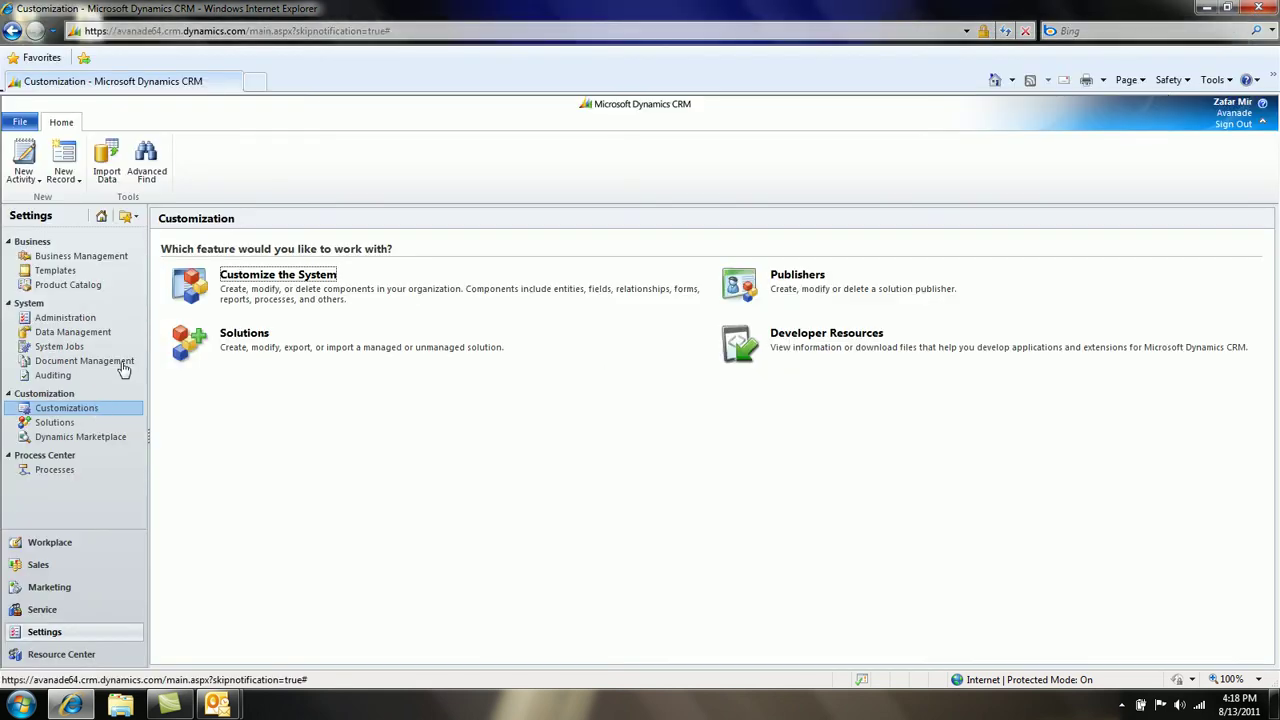
left_click(101, 220)
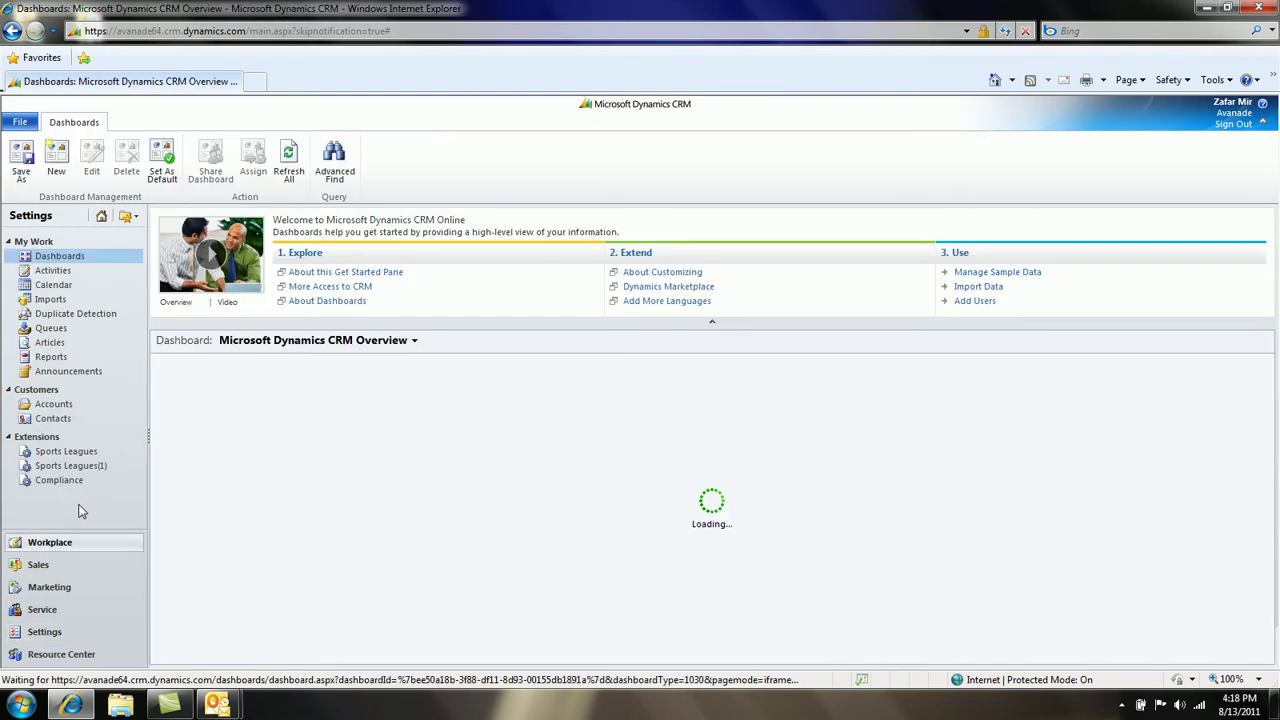
left_click(60, 482)
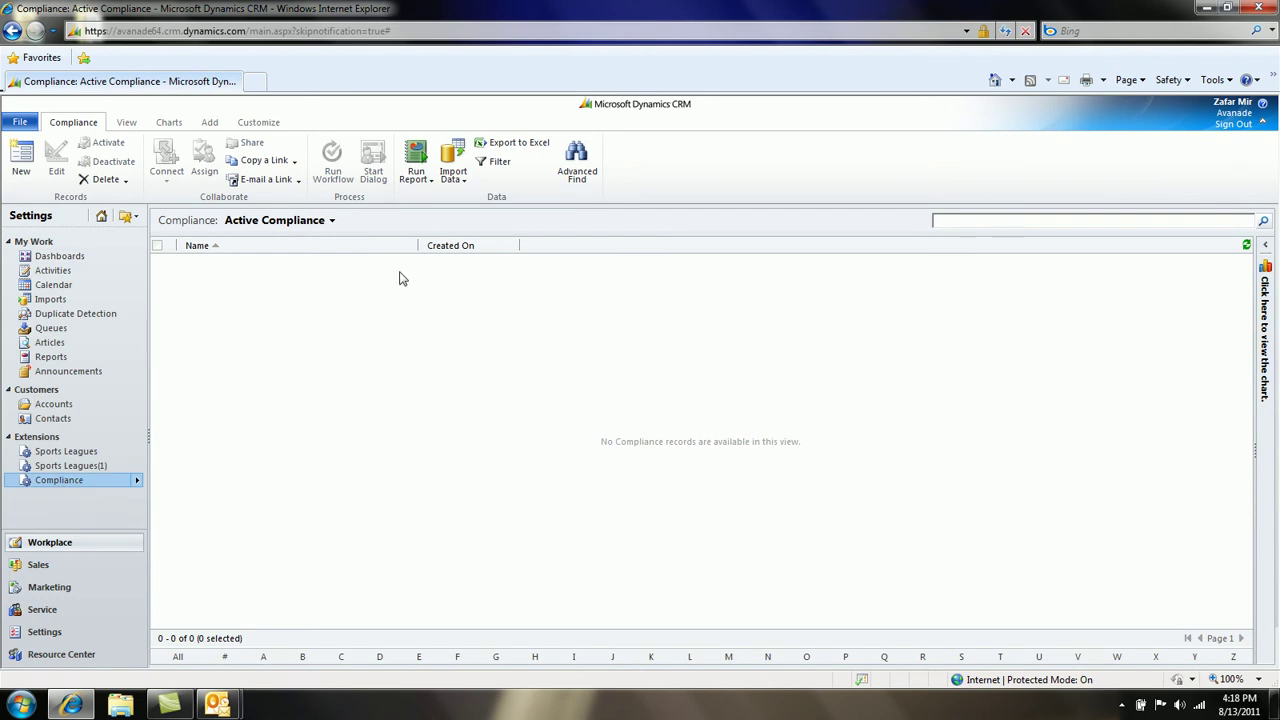
left_click(21, 160)
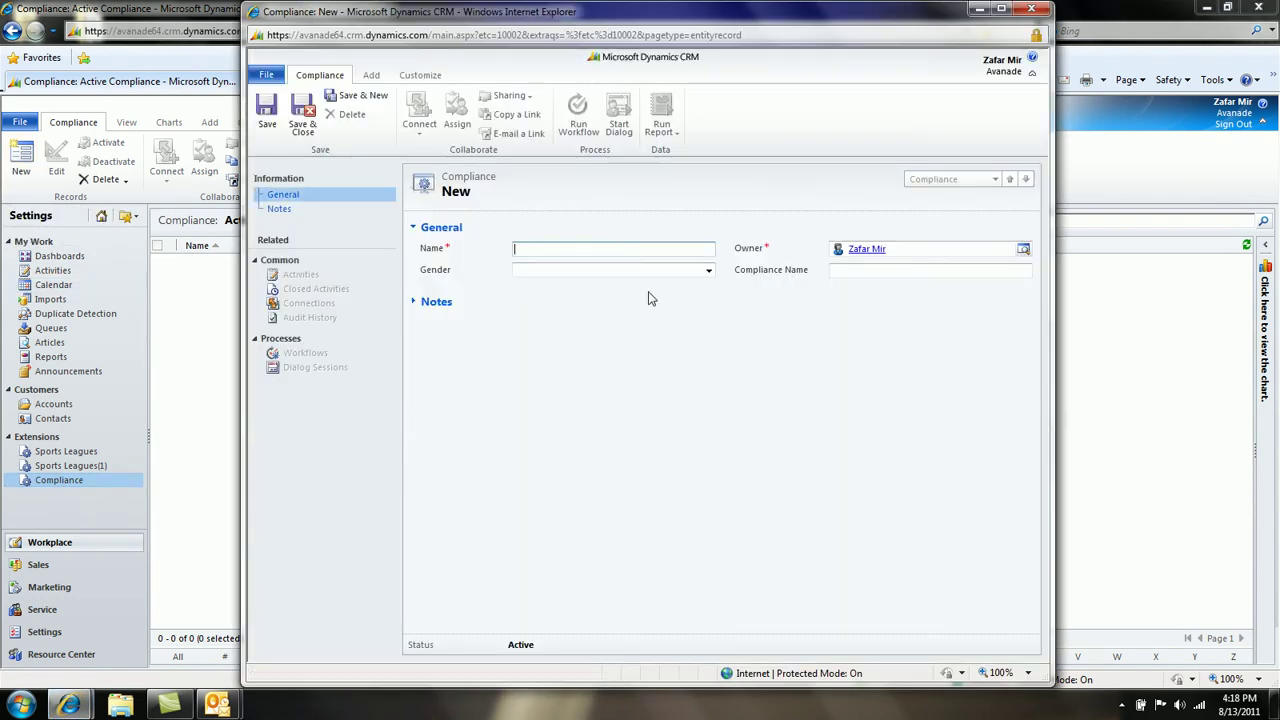
- Expand the new record's Notes section and set its Gender to Coed
left_click(708, 272)
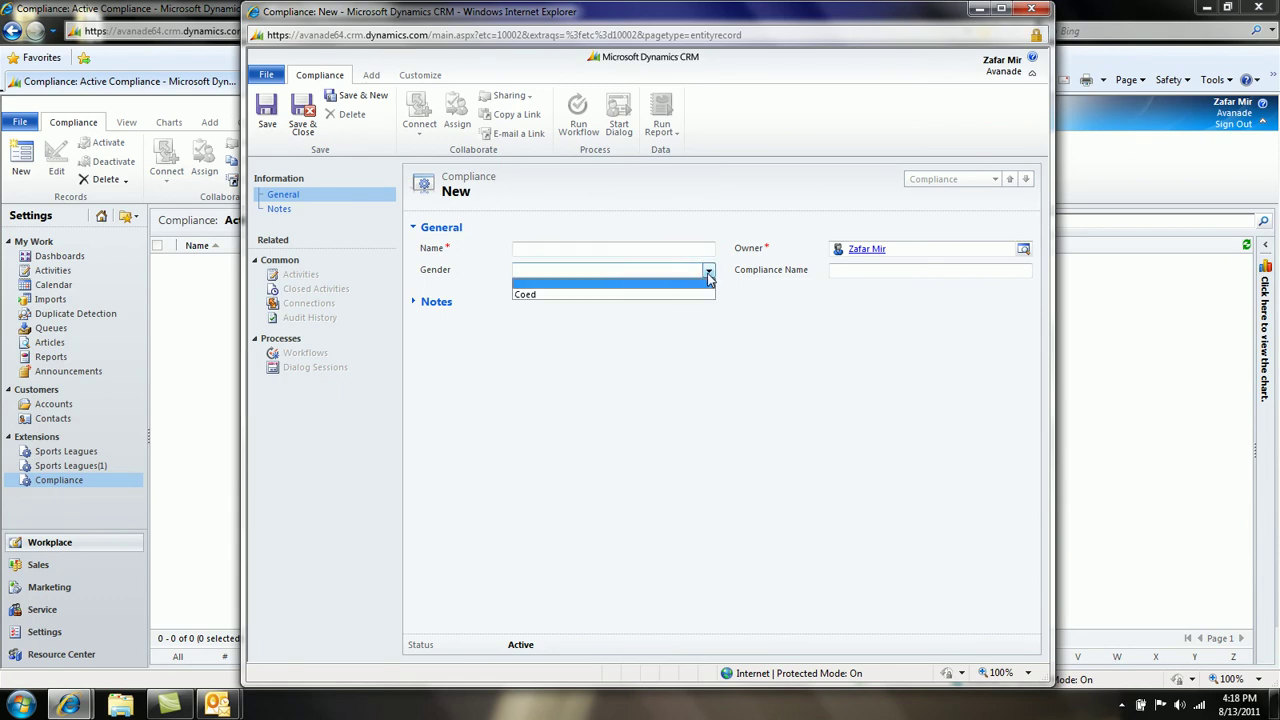
left_click(599, 311)
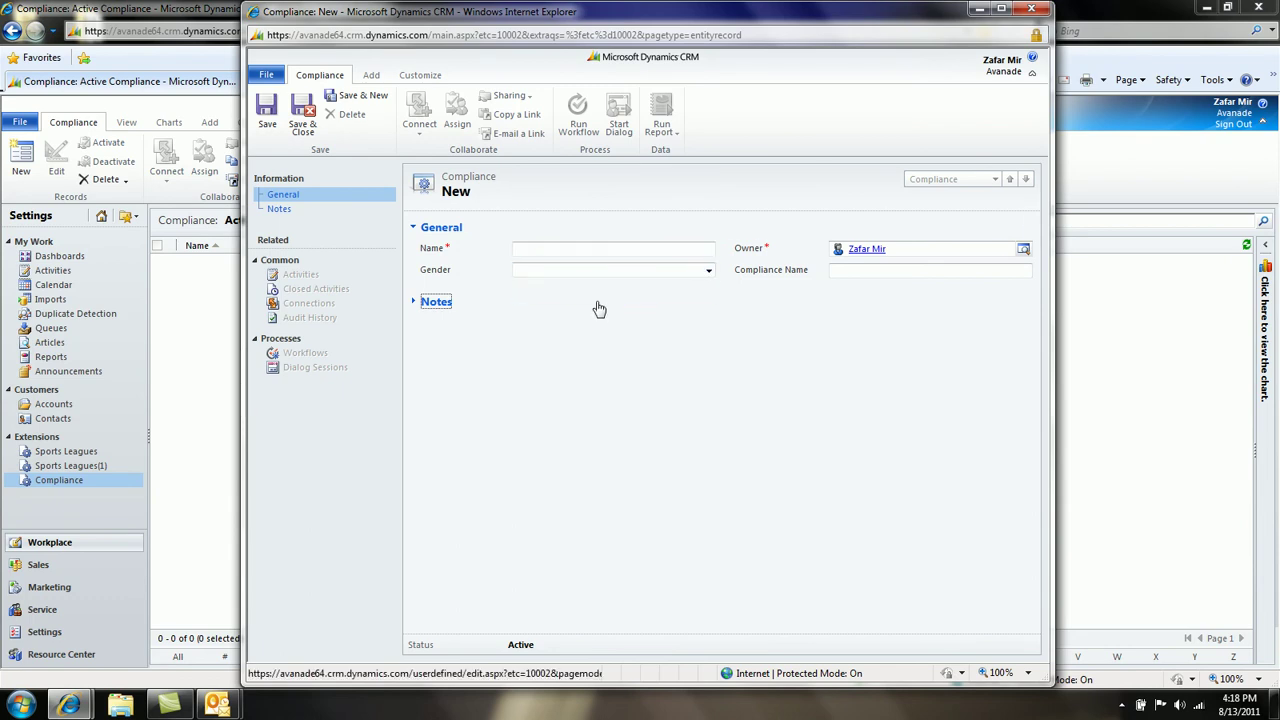
left_click(706, 275)
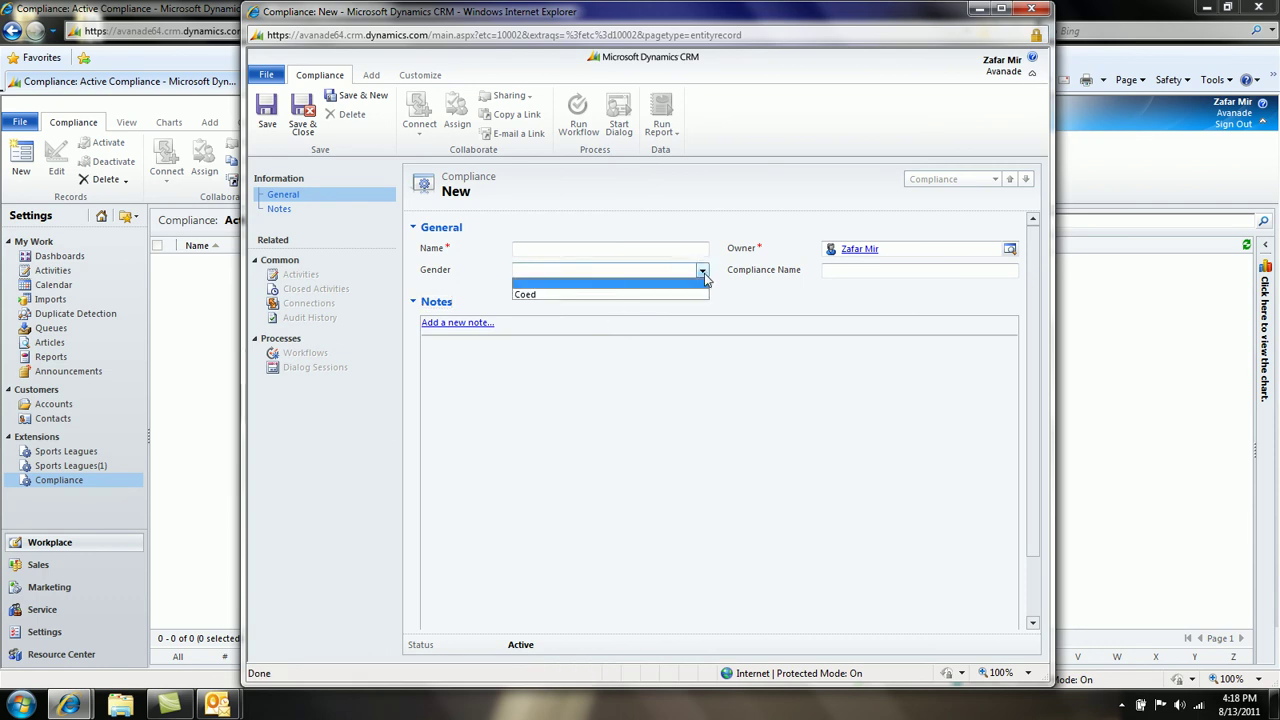
left_click(587, 293)
- Name the record "Our first compliance data row" with Compliance Name "Trading Pokicy" and note "This is a test", and save and close it
left_click(564, 249)
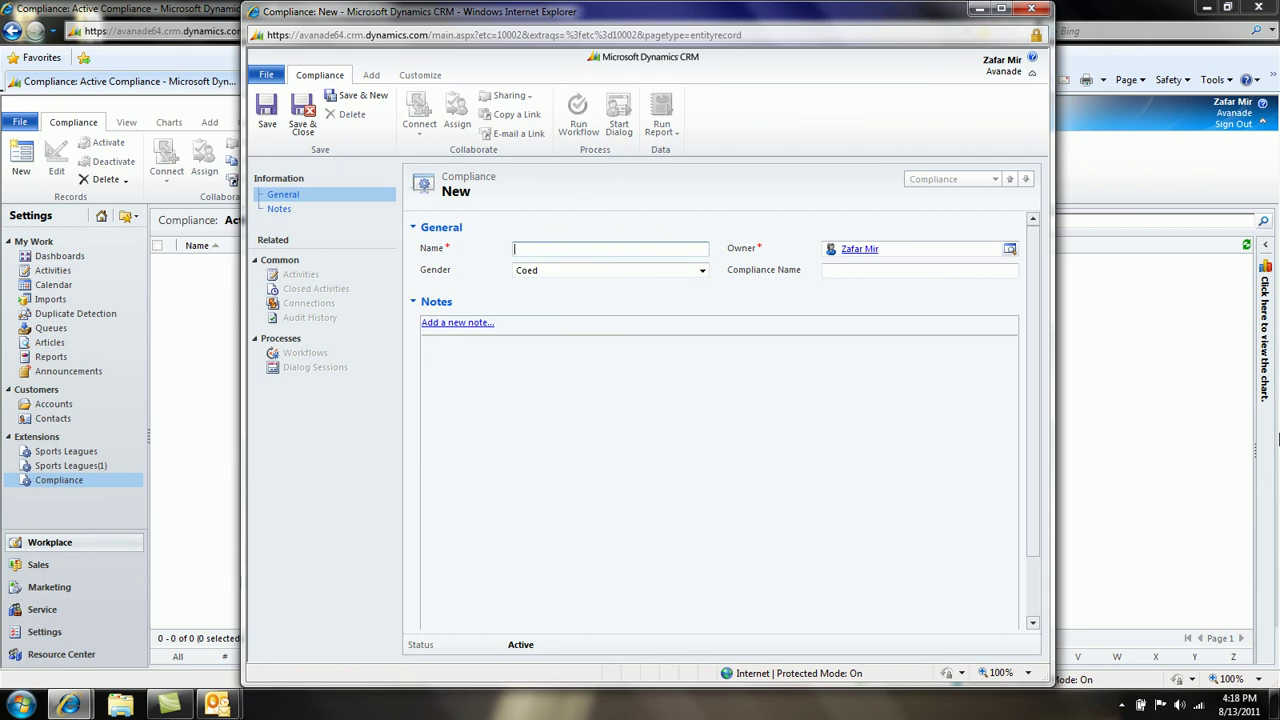
type("Our first compliance data row")
left_click(891, 271)
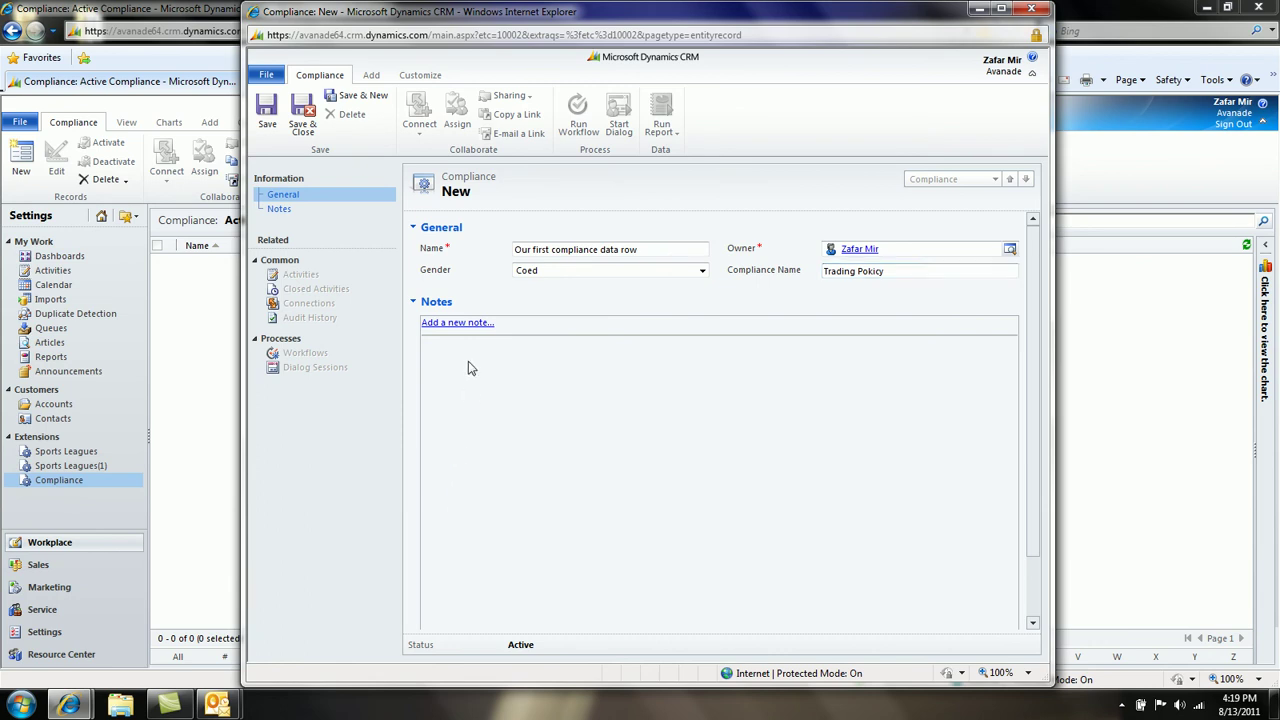
left_click(460, 323)
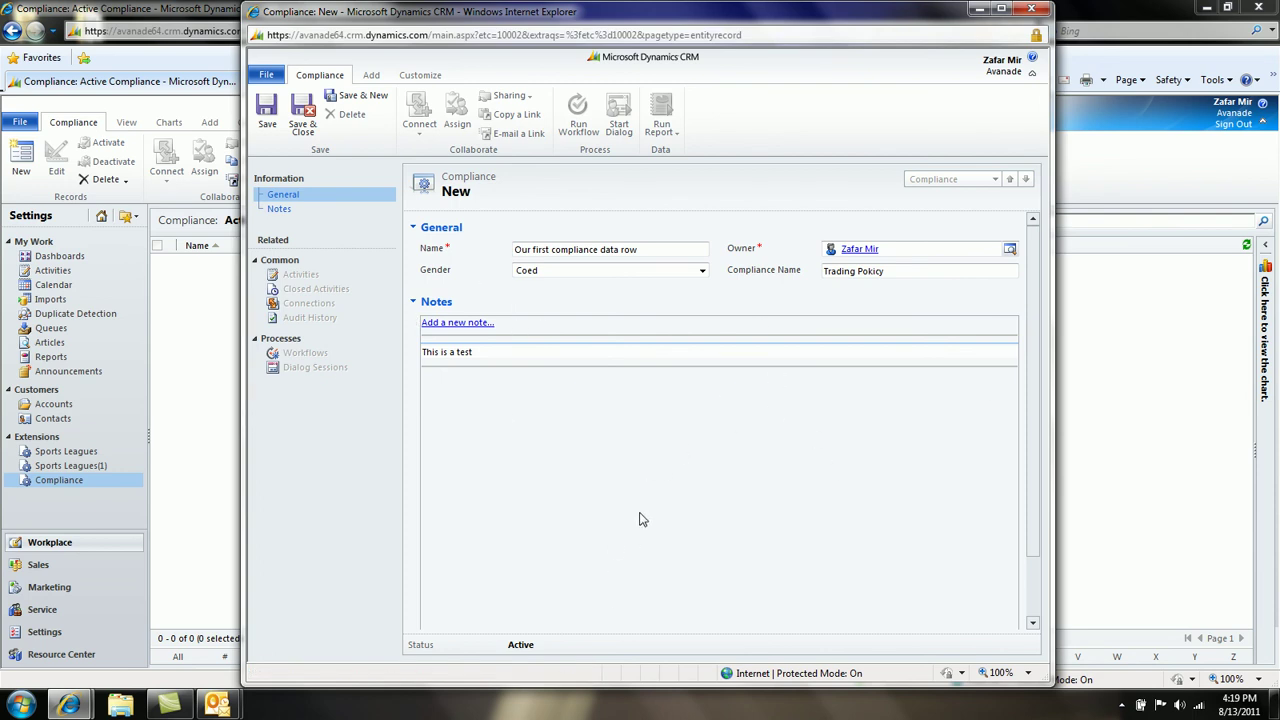
left_click(302, 118)
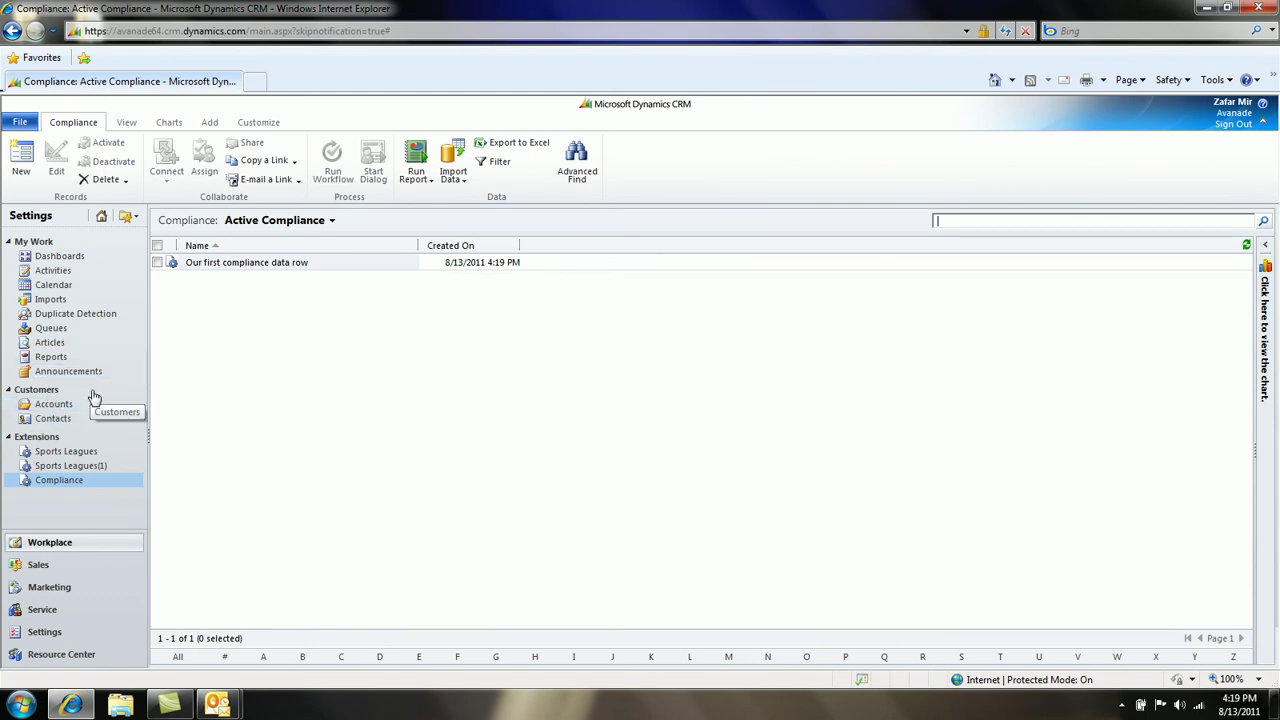
- Reload the Compliance list from the home page, view the "Our first compliance data row" record and close it
left_click(101, 216)
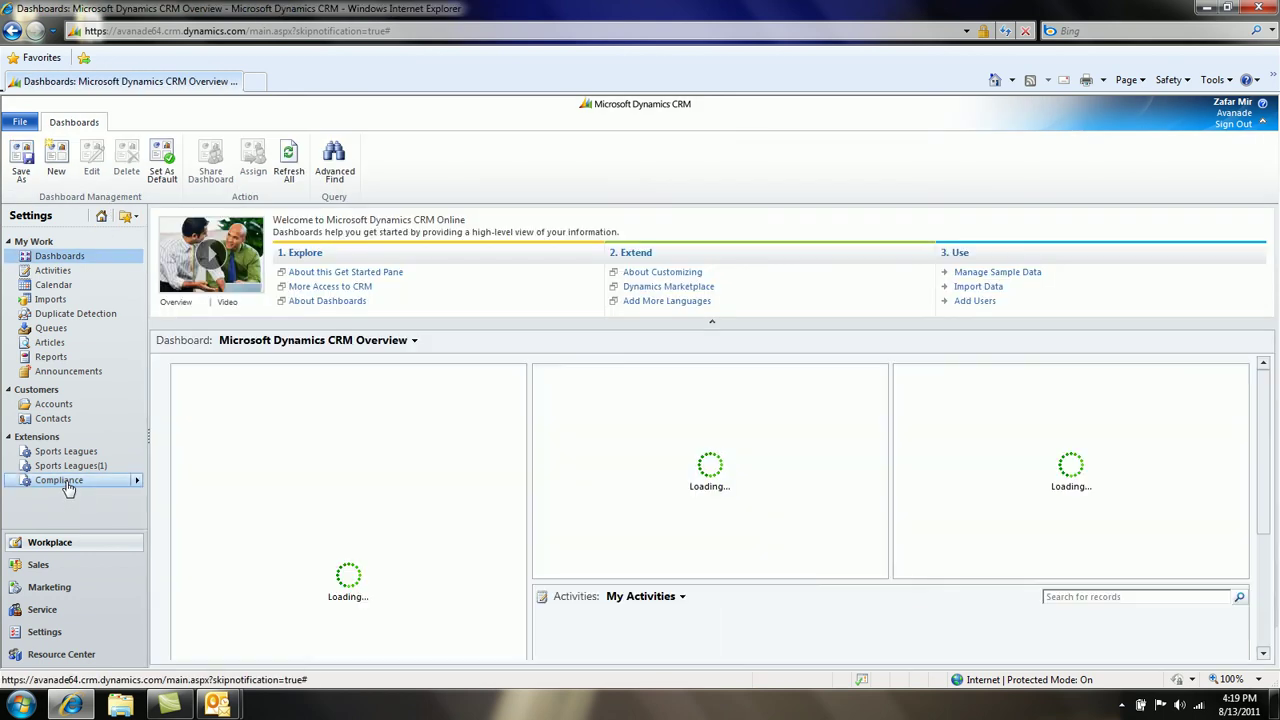
left_click(66, 483)
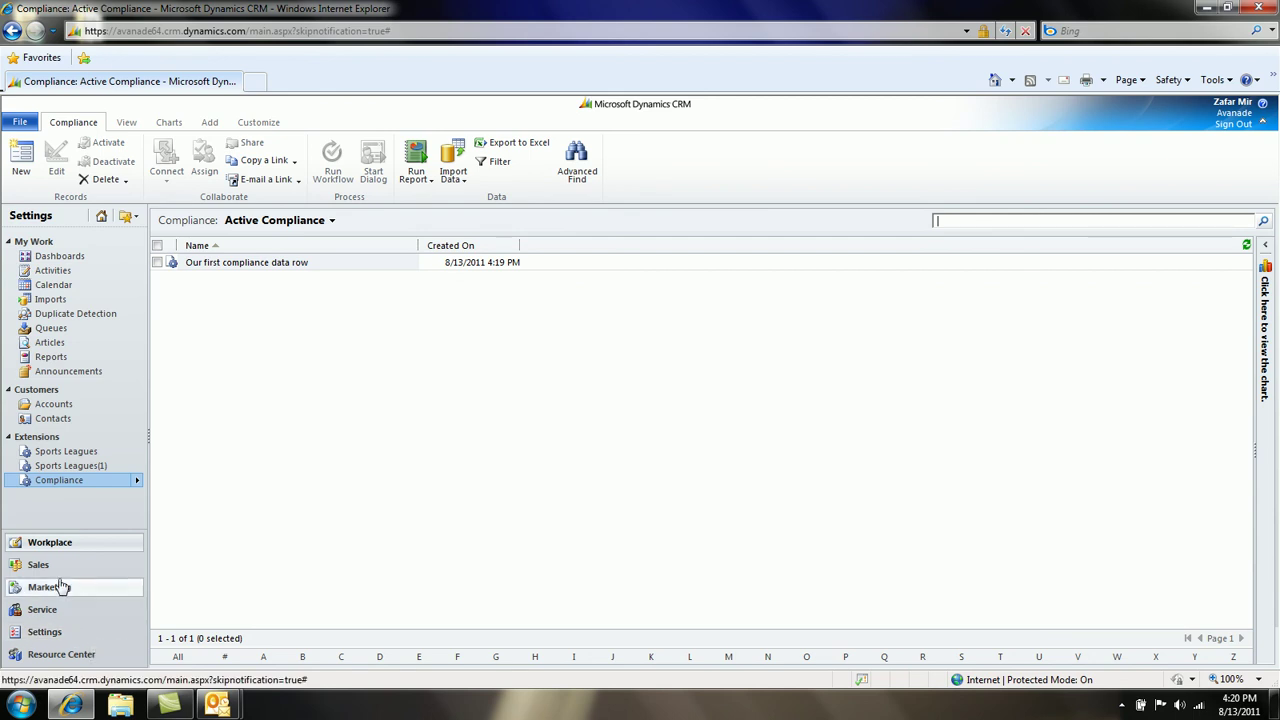
left_click(233, 268)
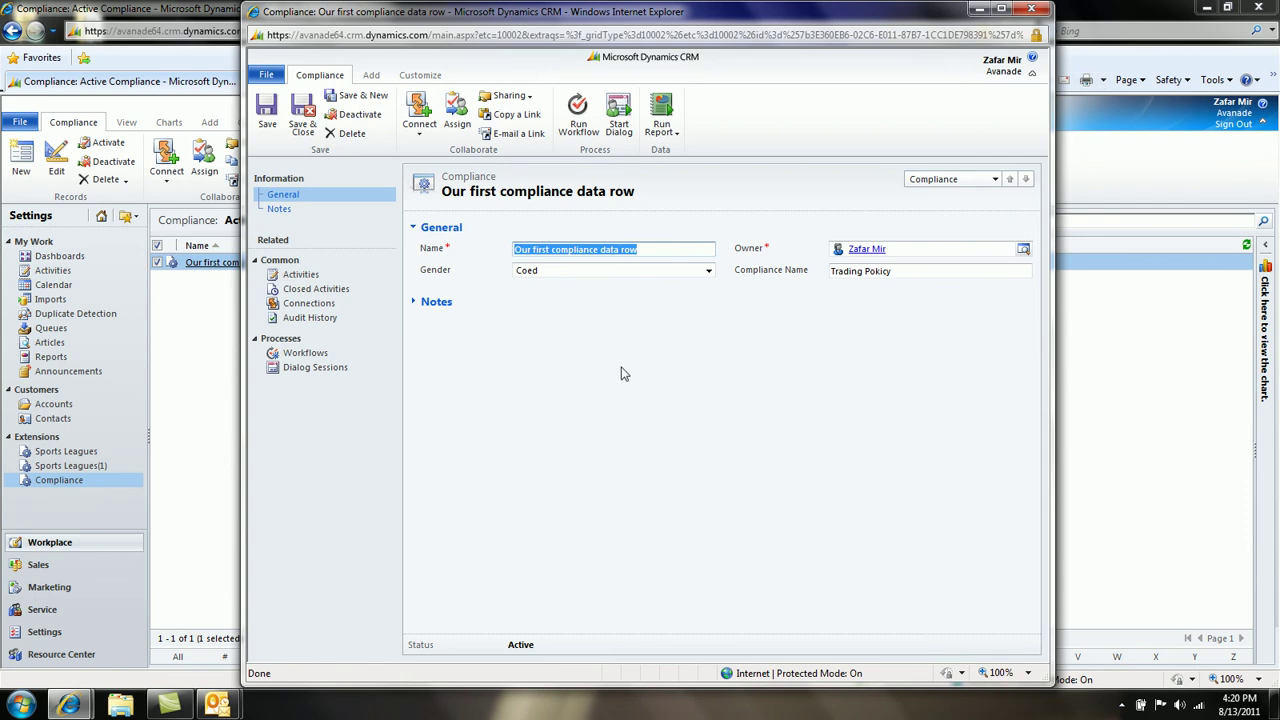
left_click(1026, 8)
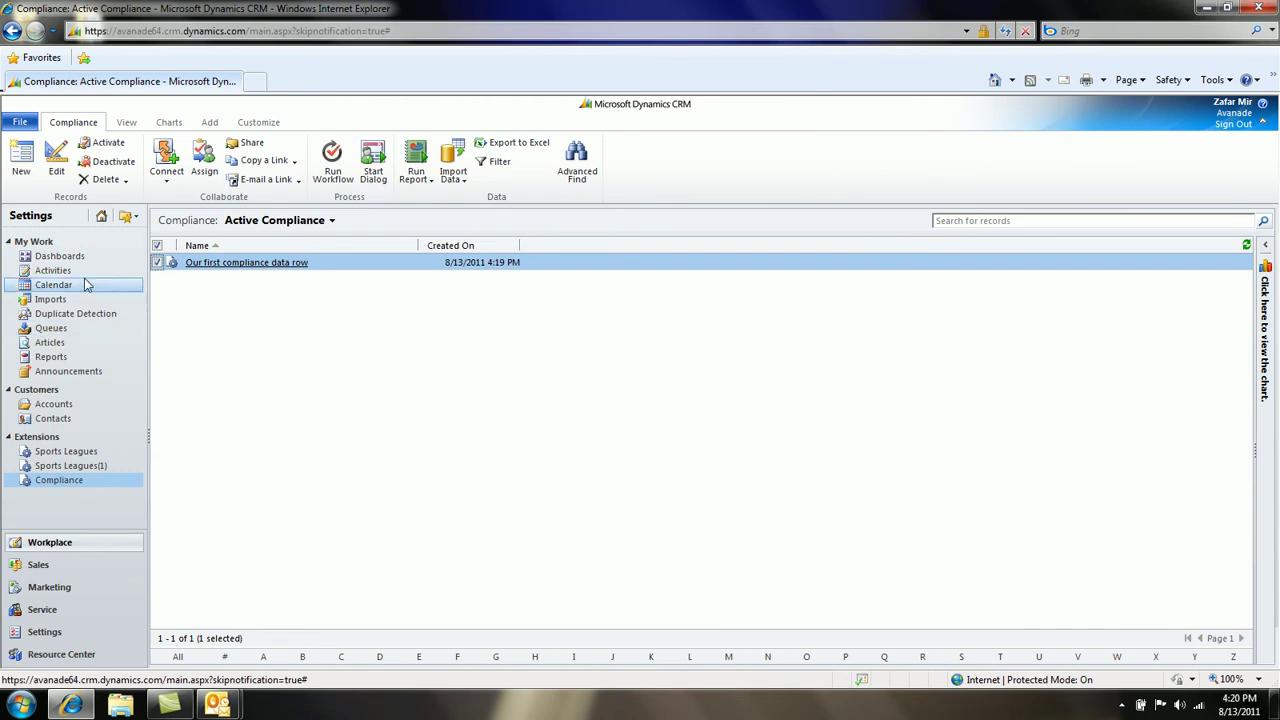
- View the Auditing area in the system settings
left_click(45, 572)
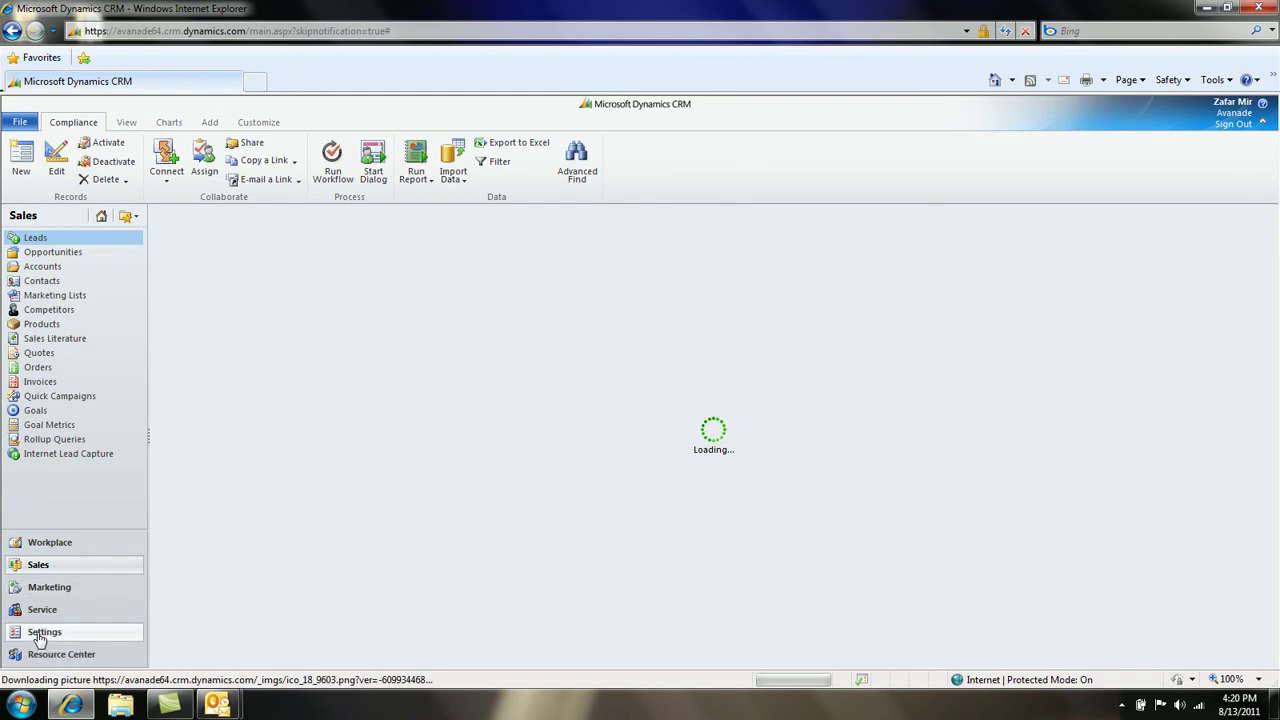
left_click(40, 634)
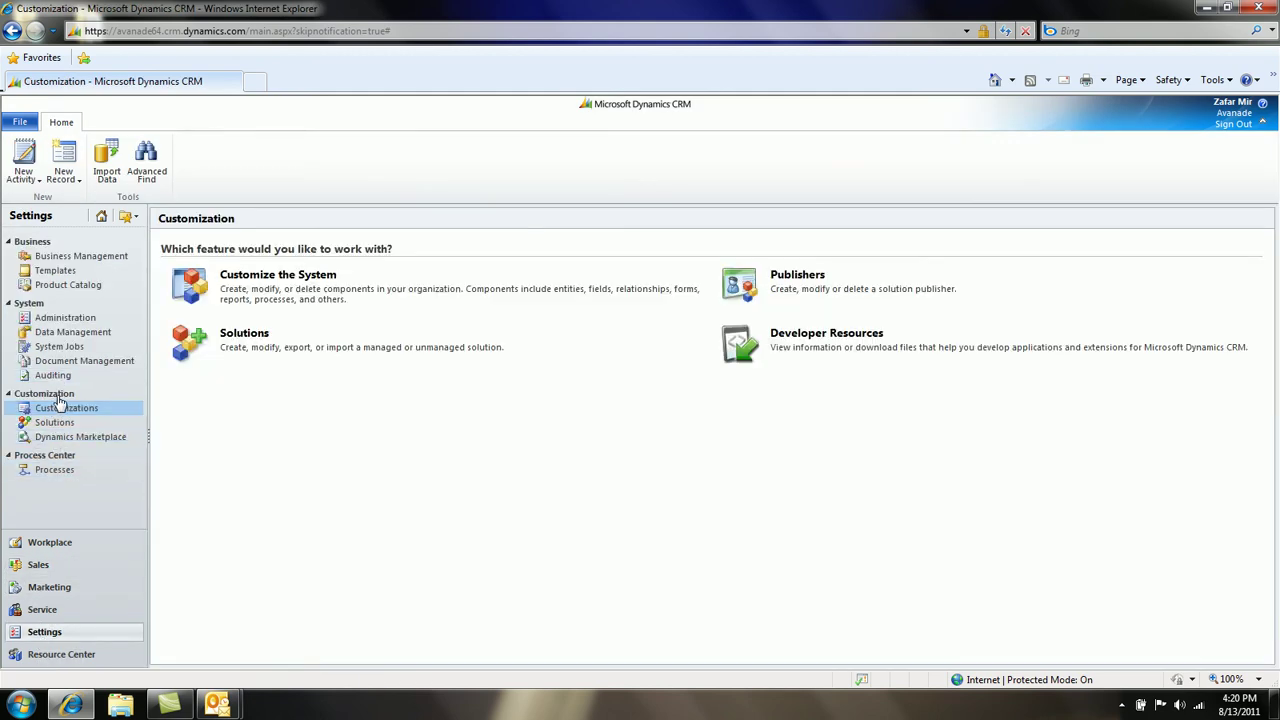
left_click(55, 378)
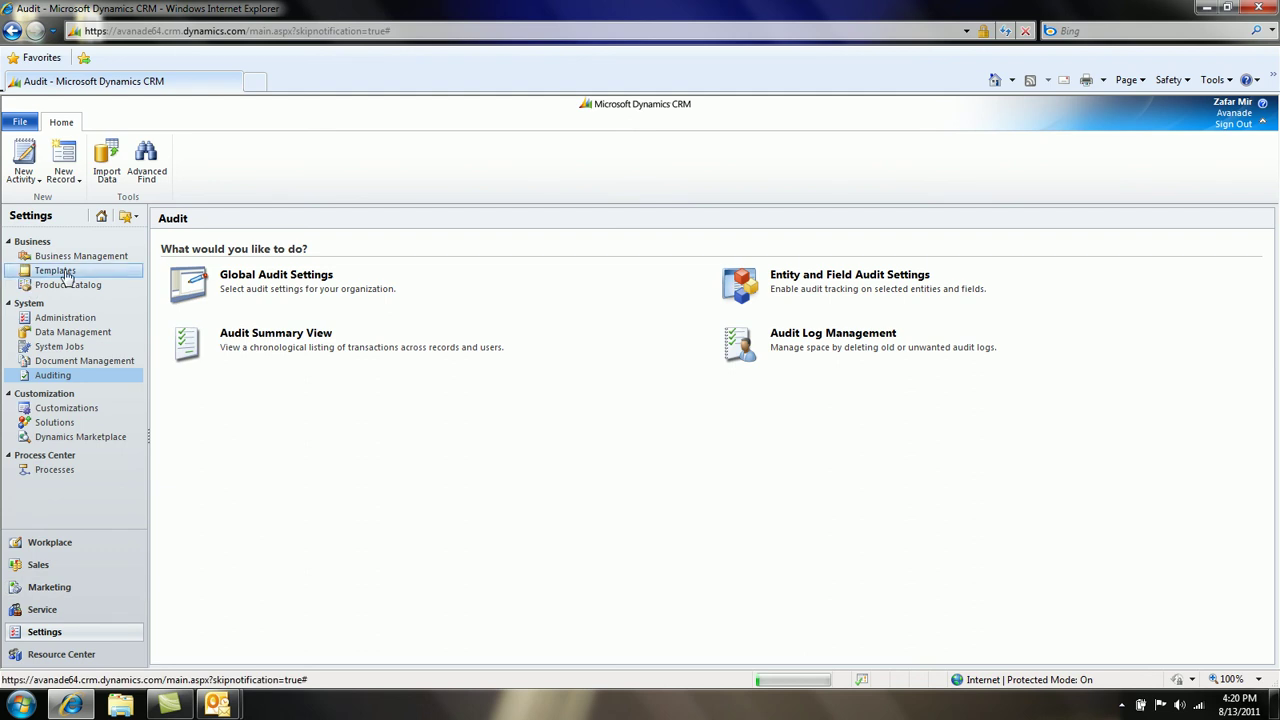
- Examine the Audit History of "Our first compliance data row" in a maximized window with a wider New Value column, and close it
left_click(101, 216)
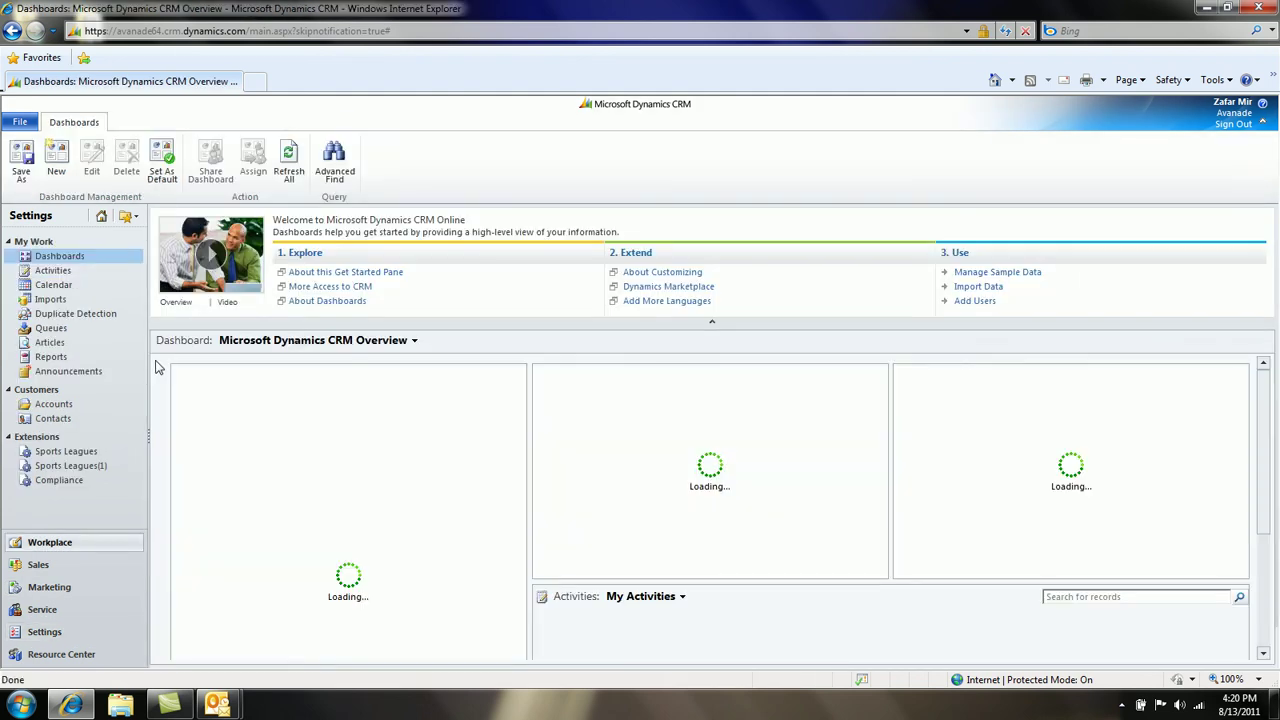
left_click(77, 490)
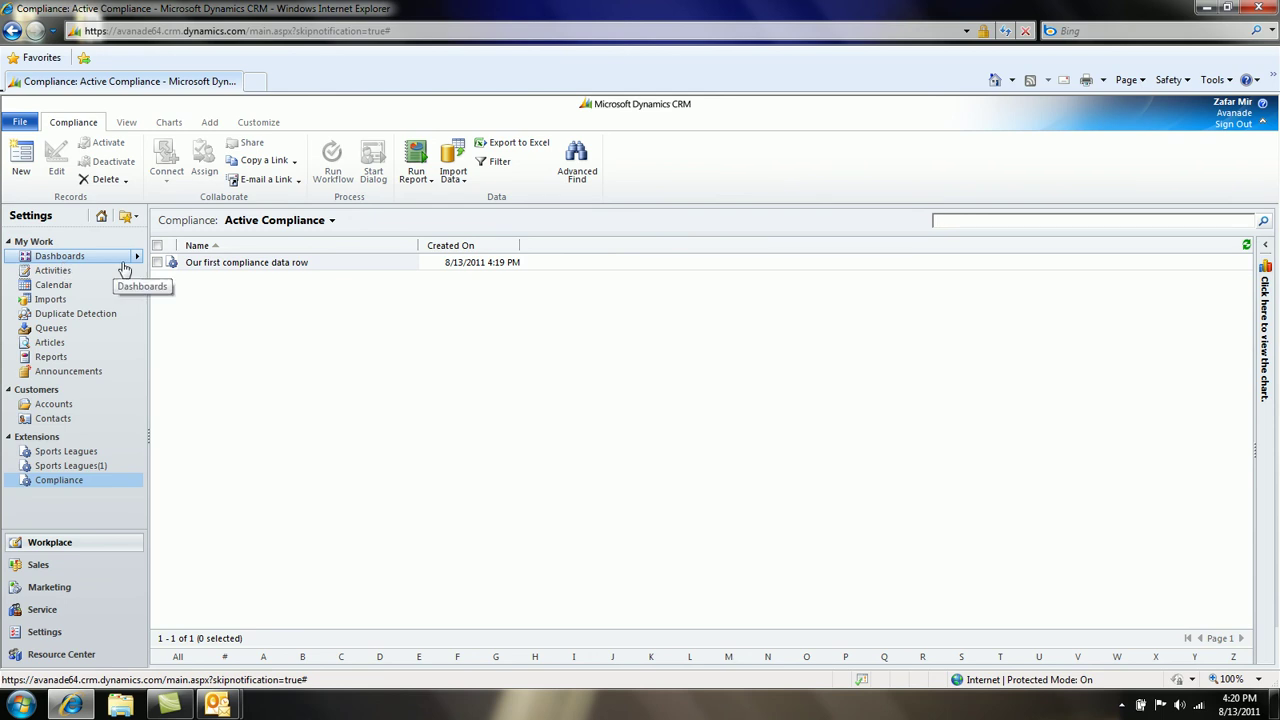
left_click(198, 264)
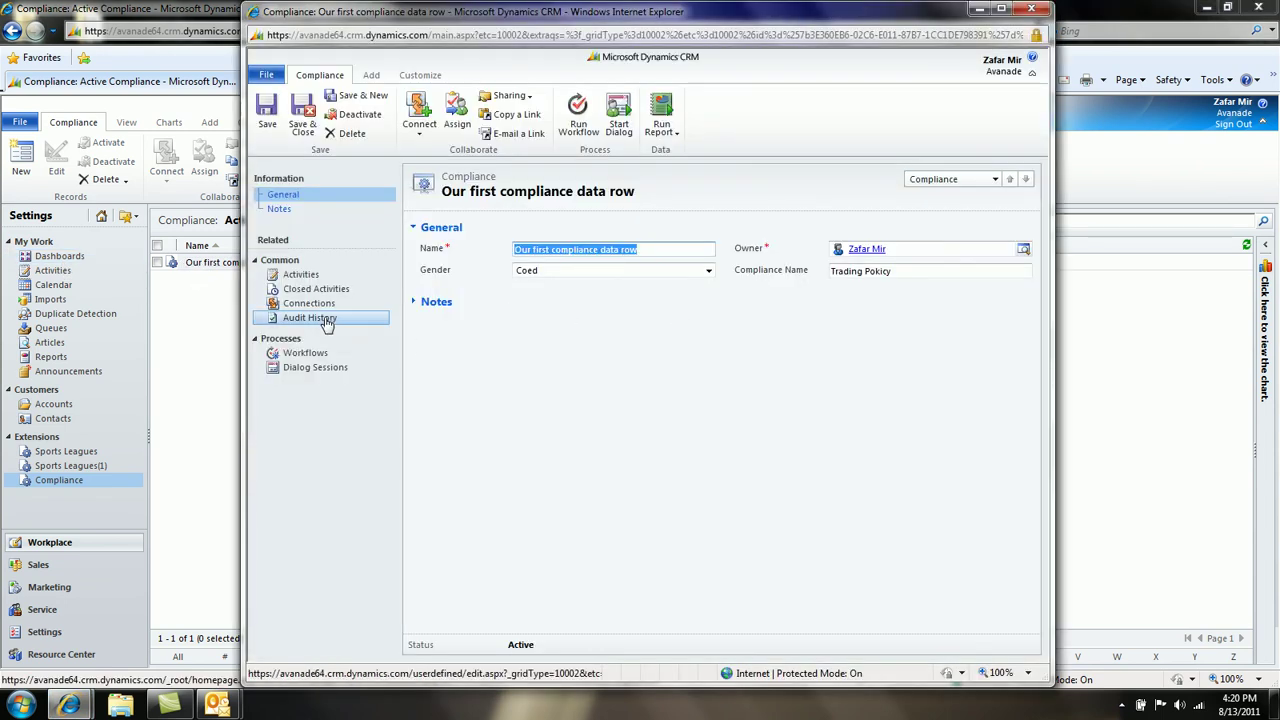
left_click(327, 320)
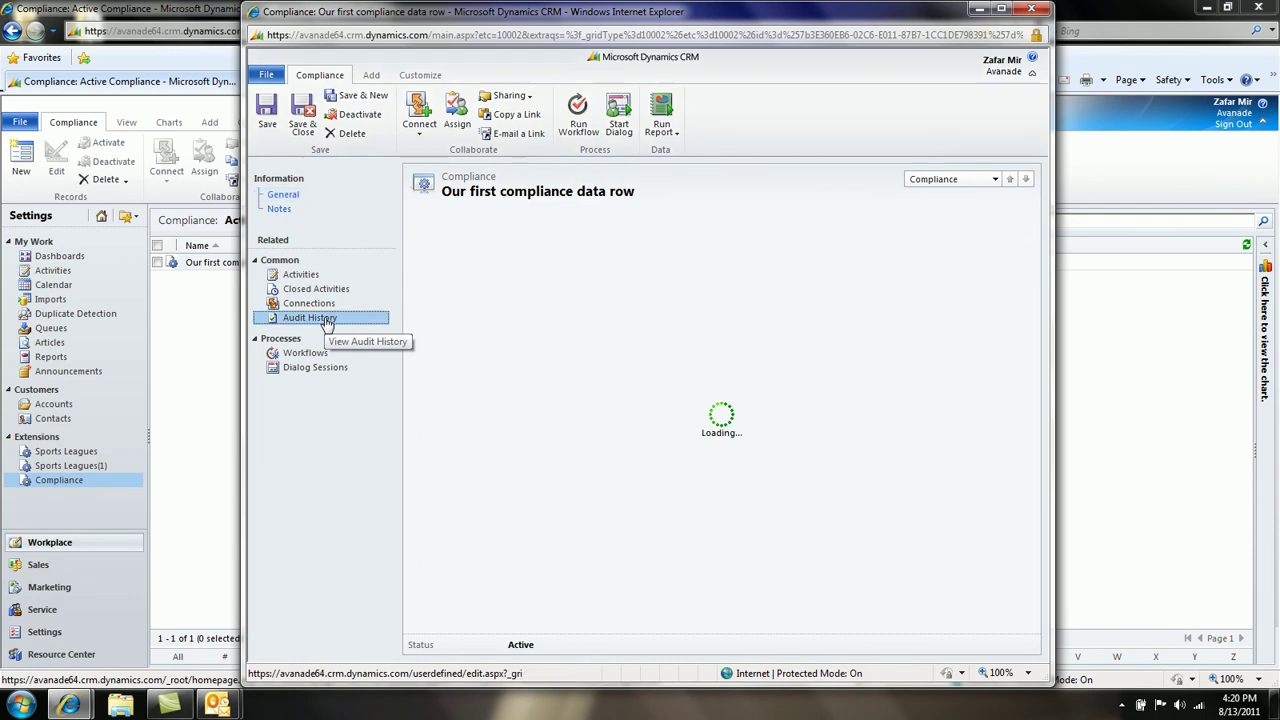
left_click(1003, 10)
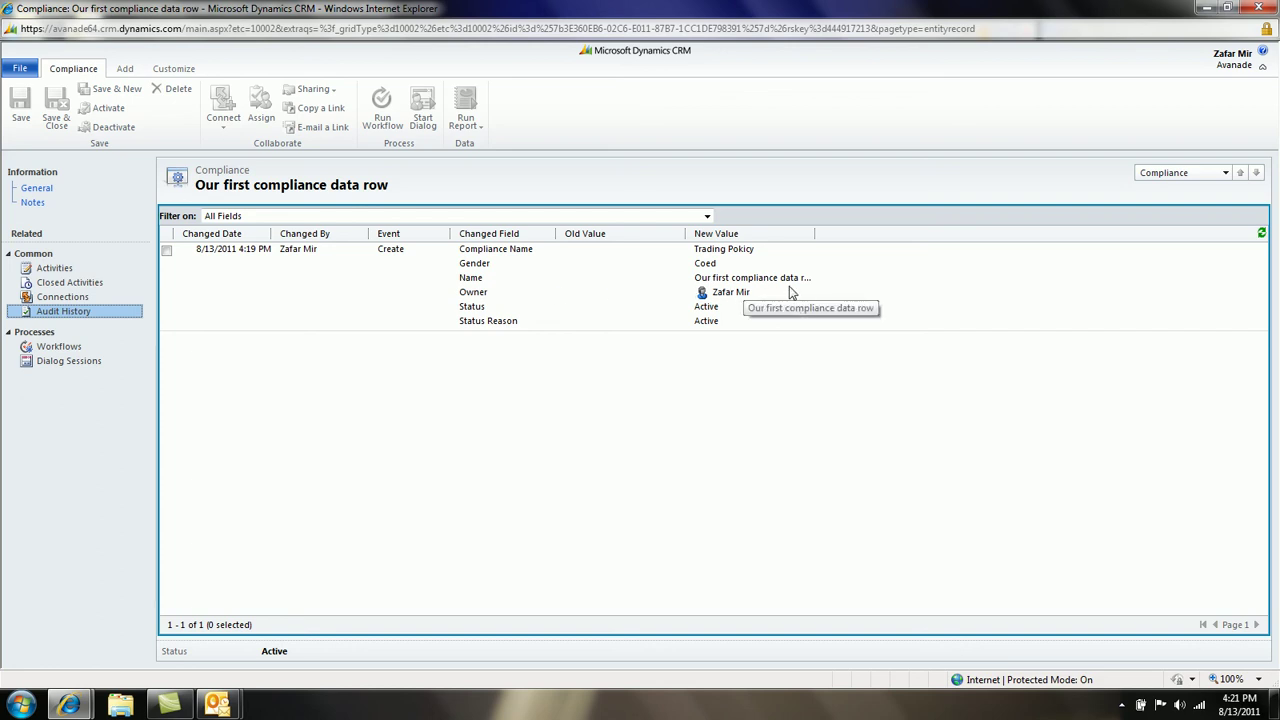
left_click_drag(814, 234, 1000, 234)
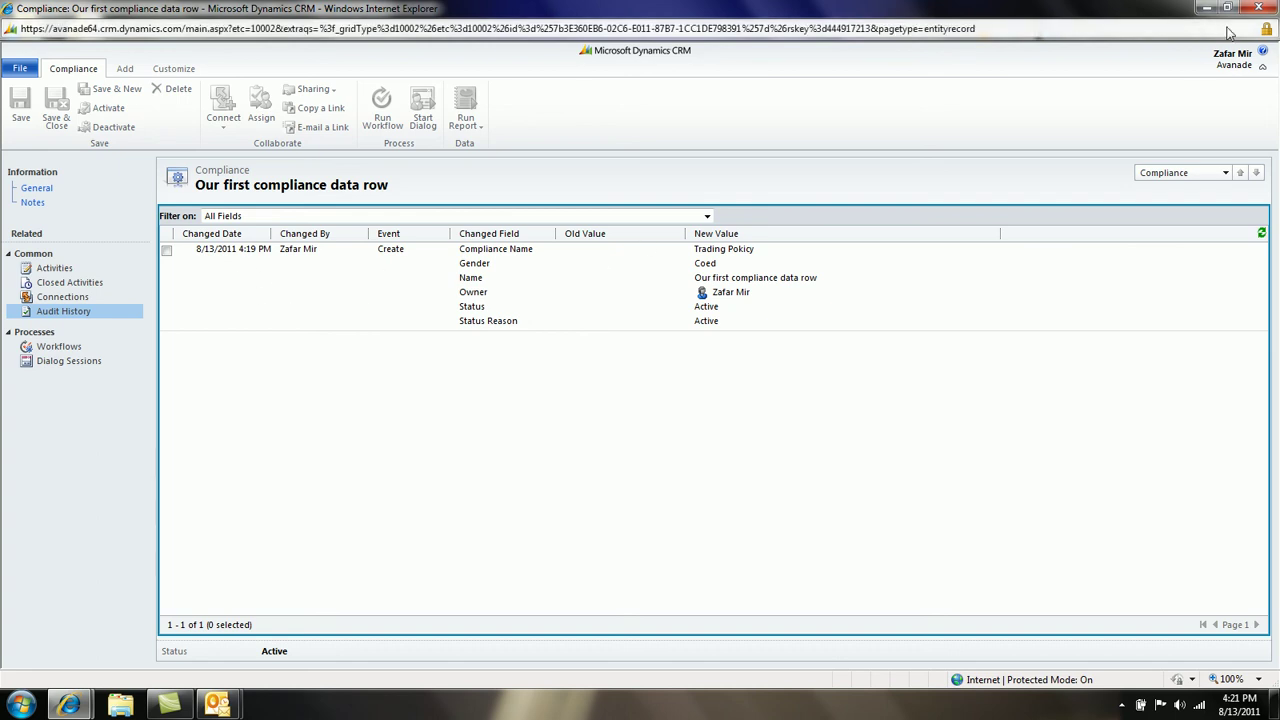
left_click(1262, 9)
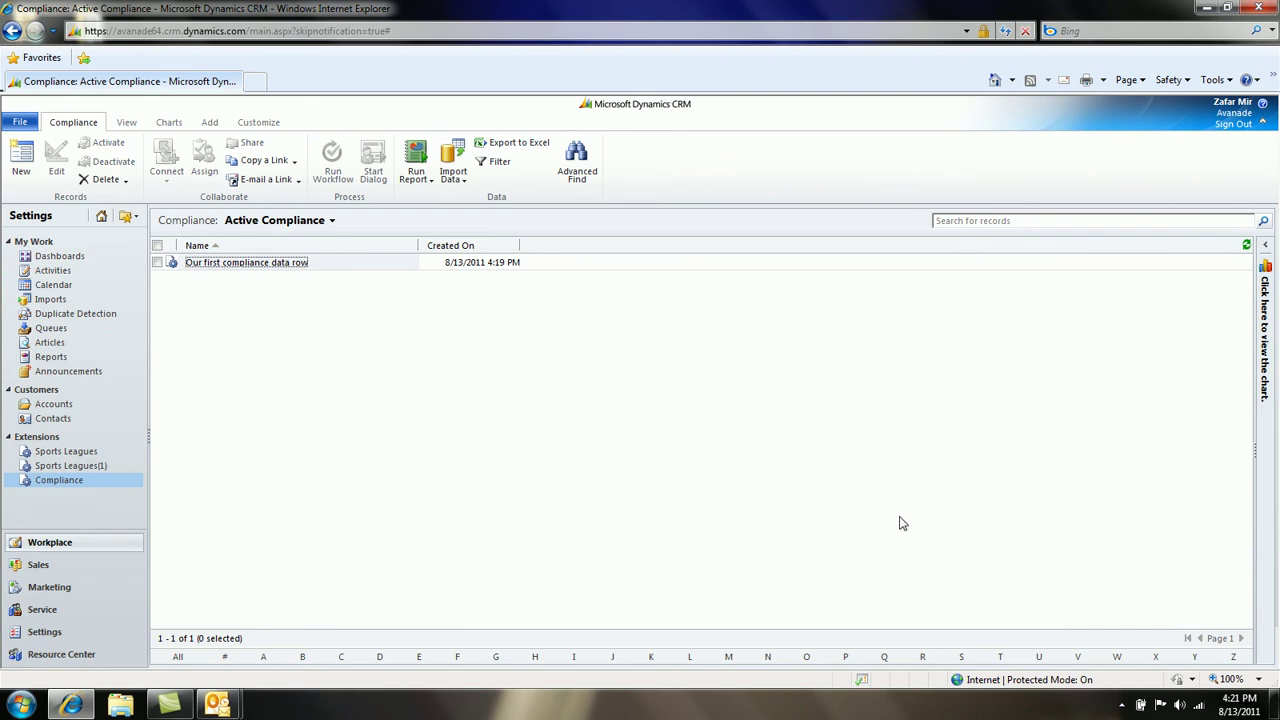
left_click(1121, 706)
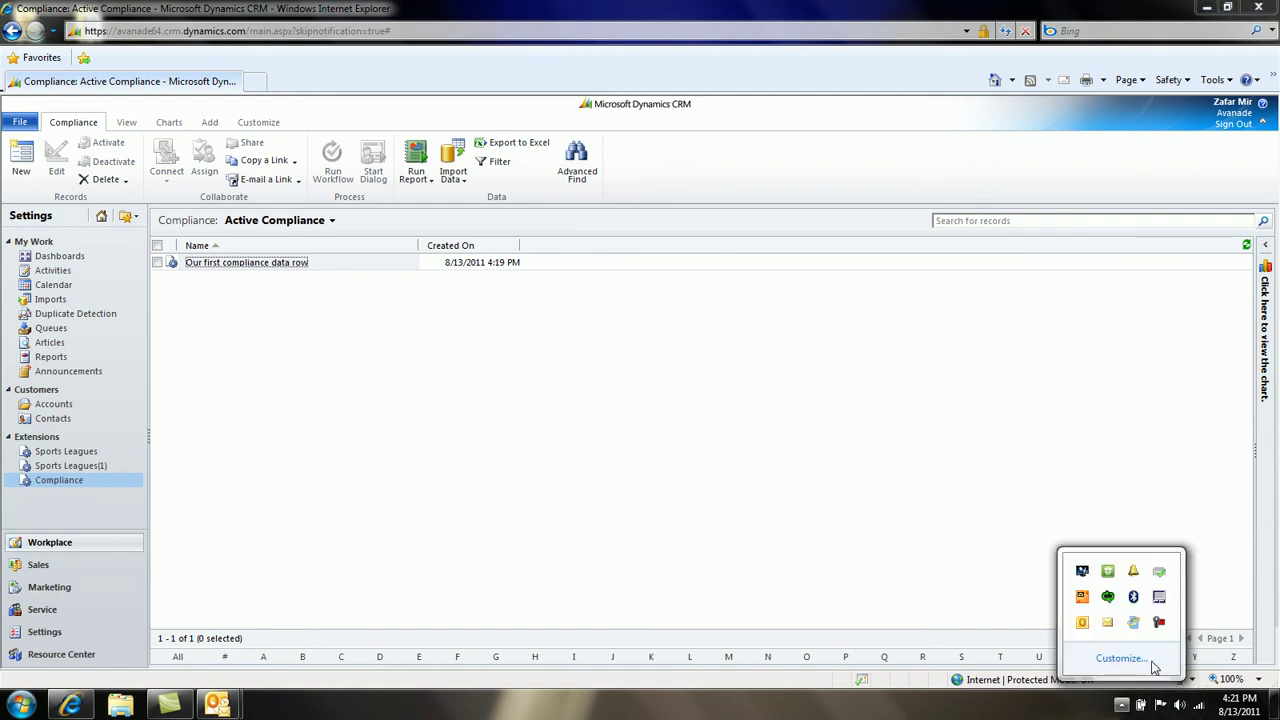
left_click(205, 540)
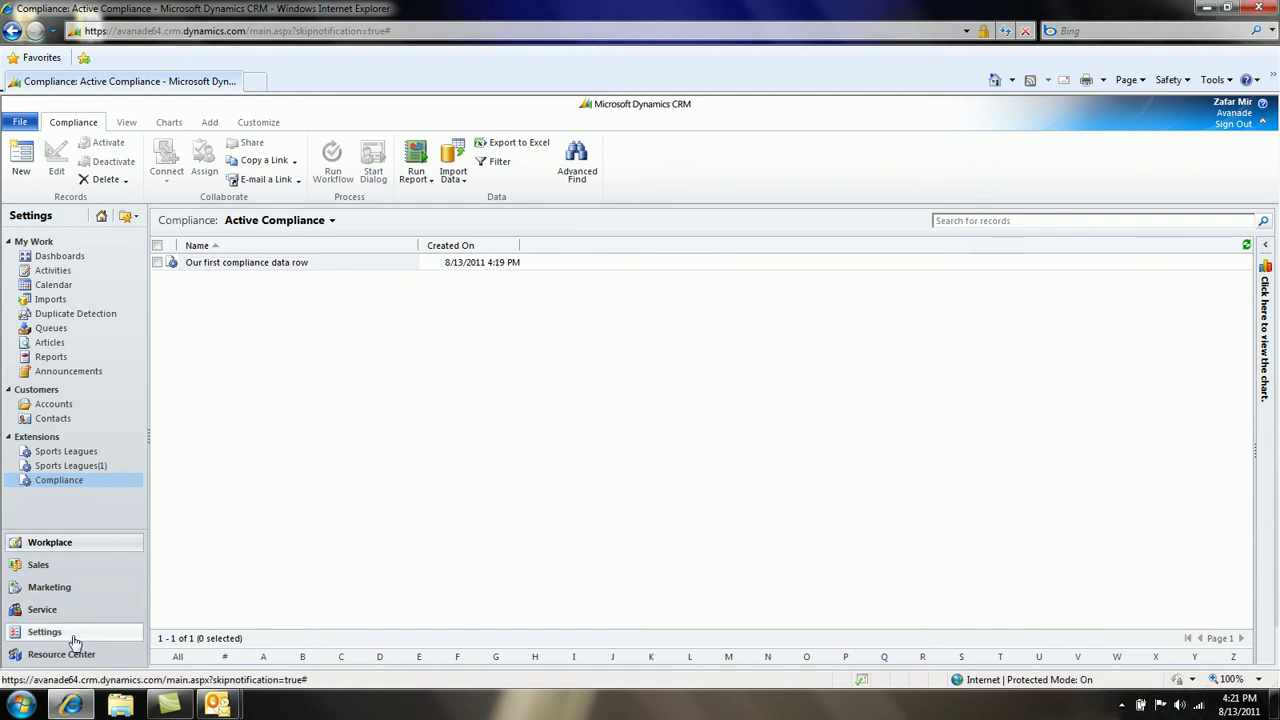
- Check which areas have auditing enabled in the Global Audit Settings and confirm the dialog
left_click(44, 631)
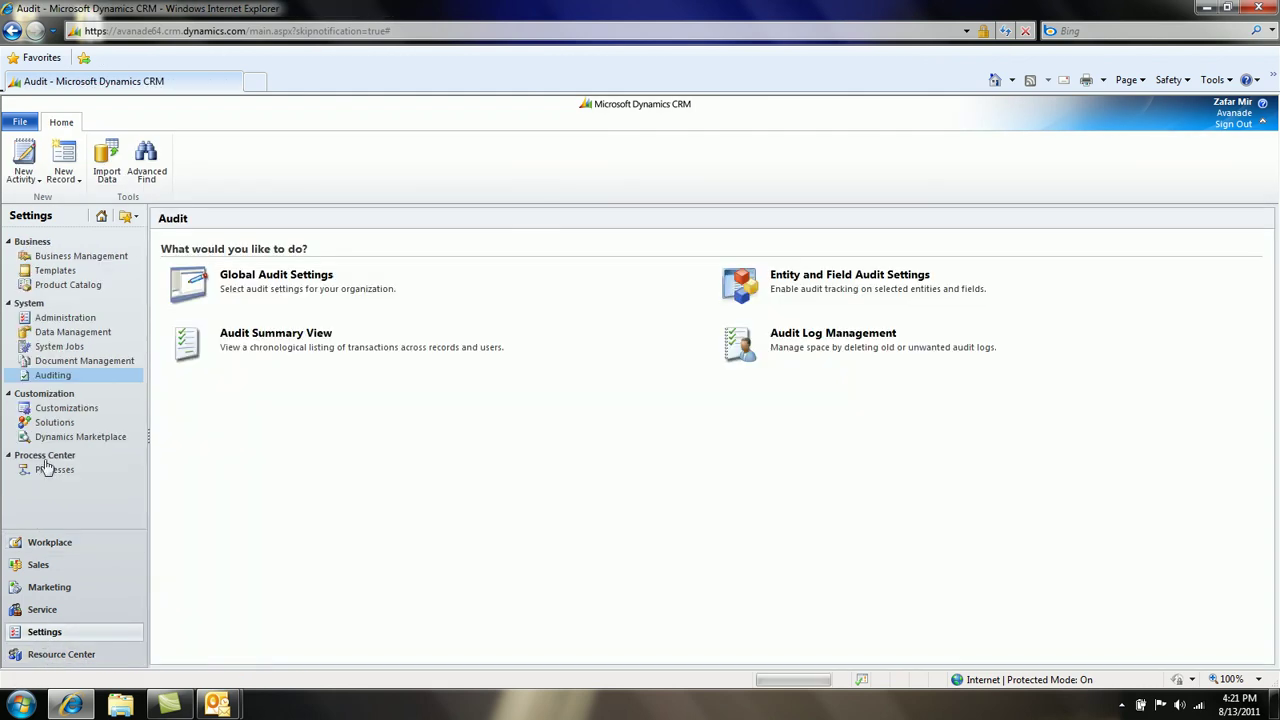
left_click(243, 281)
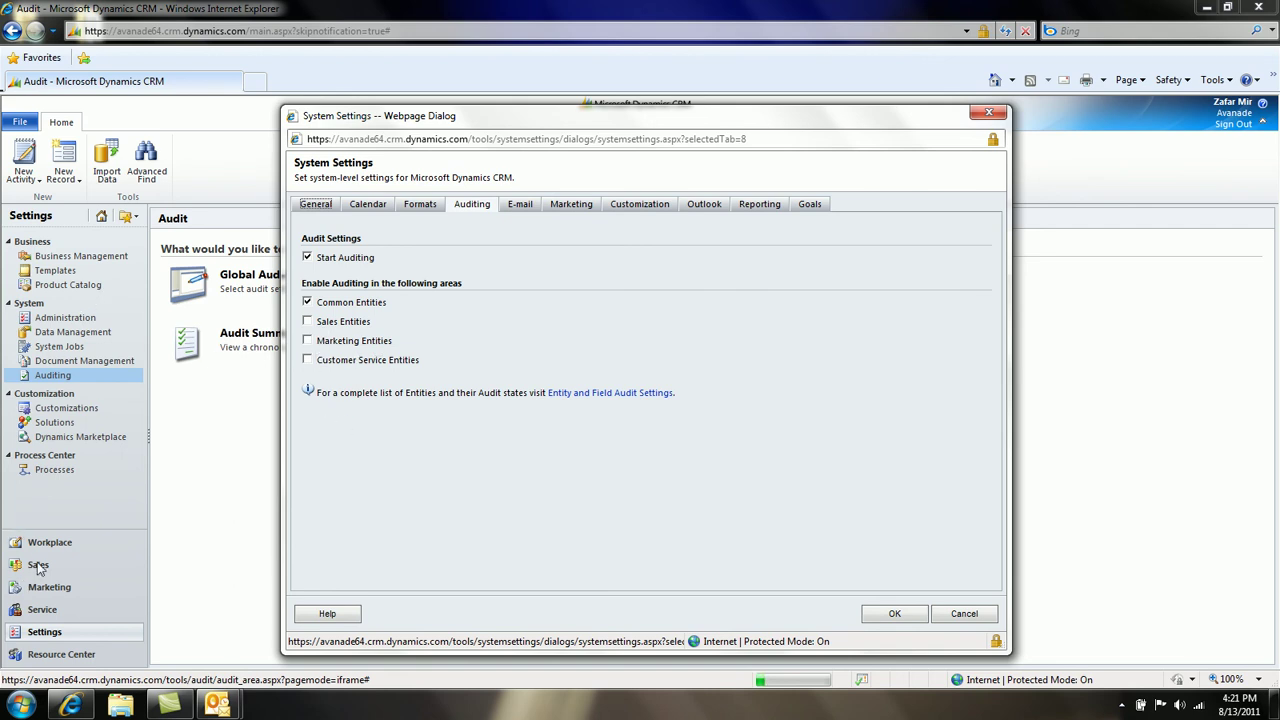
left_click(893, 613)
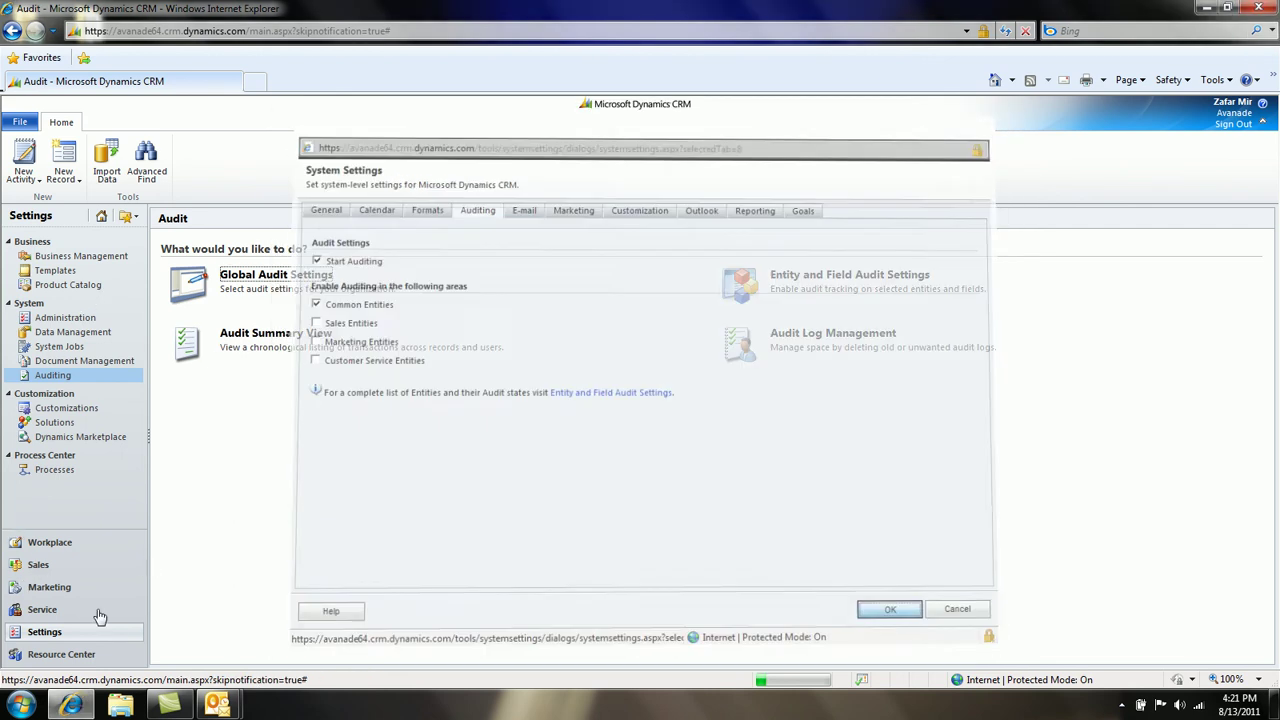
- View the entities in the Sales area, recheck the Global Audit Settings and close them without changes
left_click(40, 566)
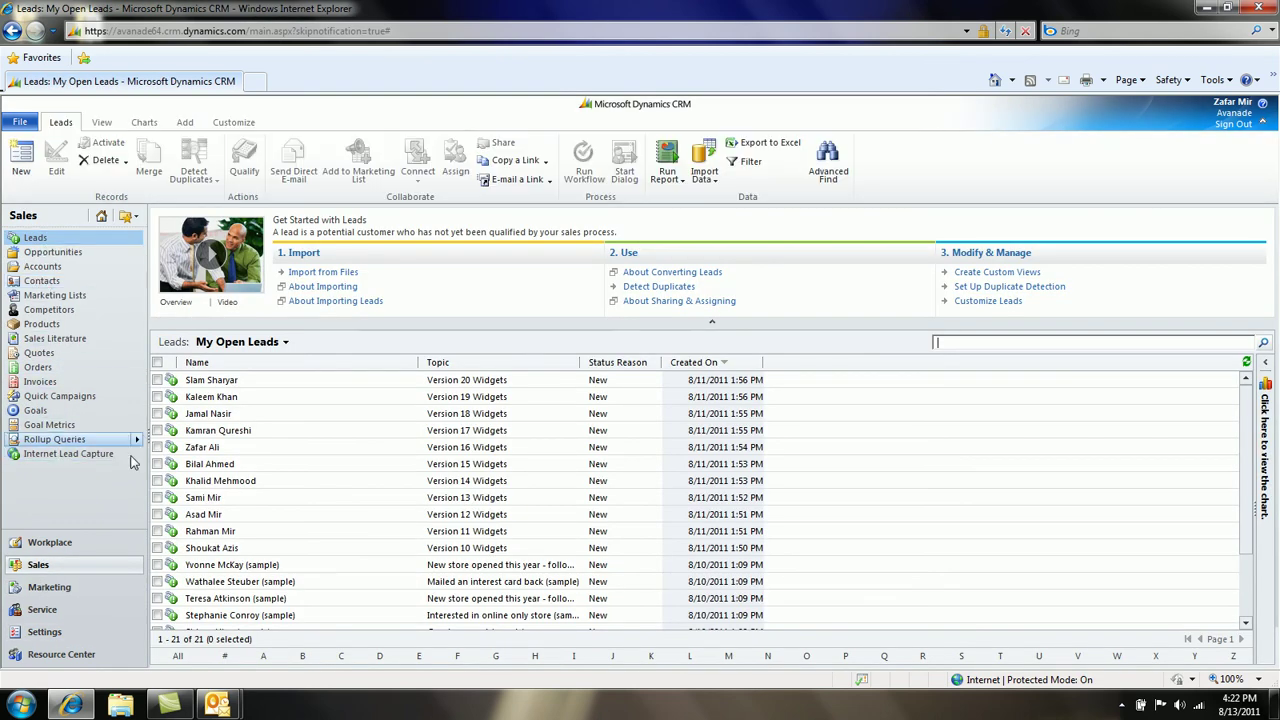
left_click(60, 632)
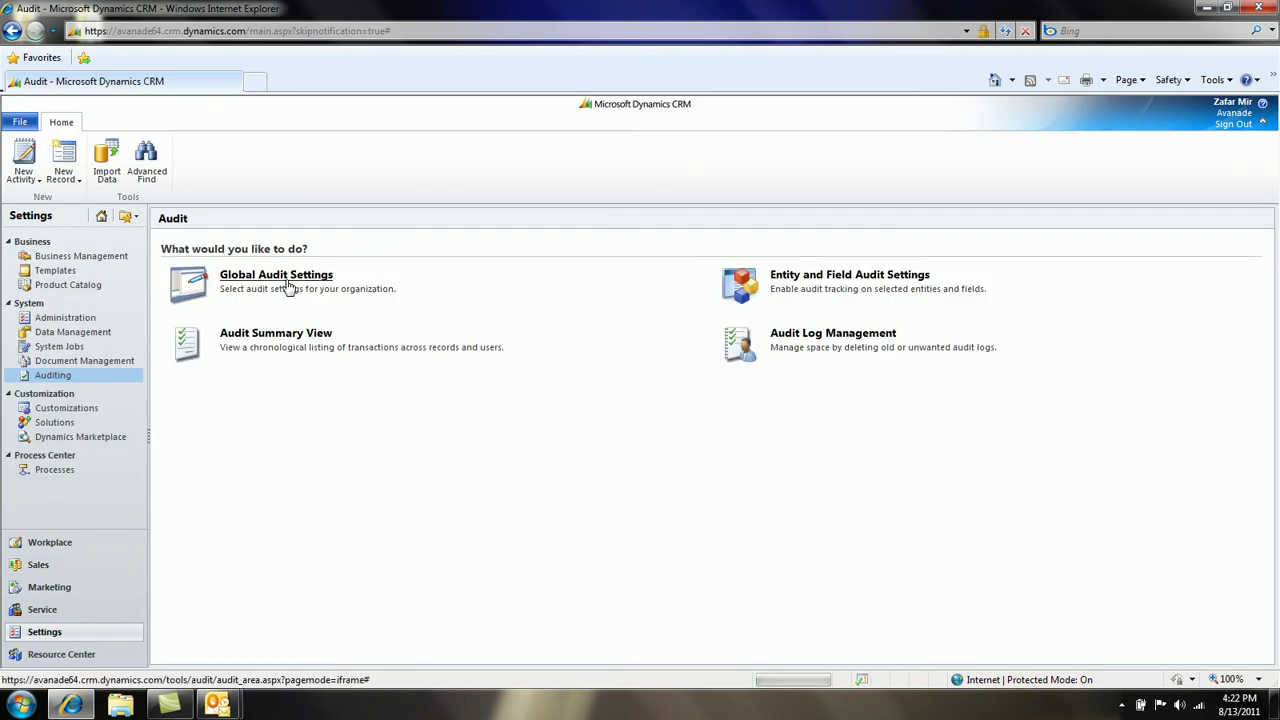
left_click(288, 286)
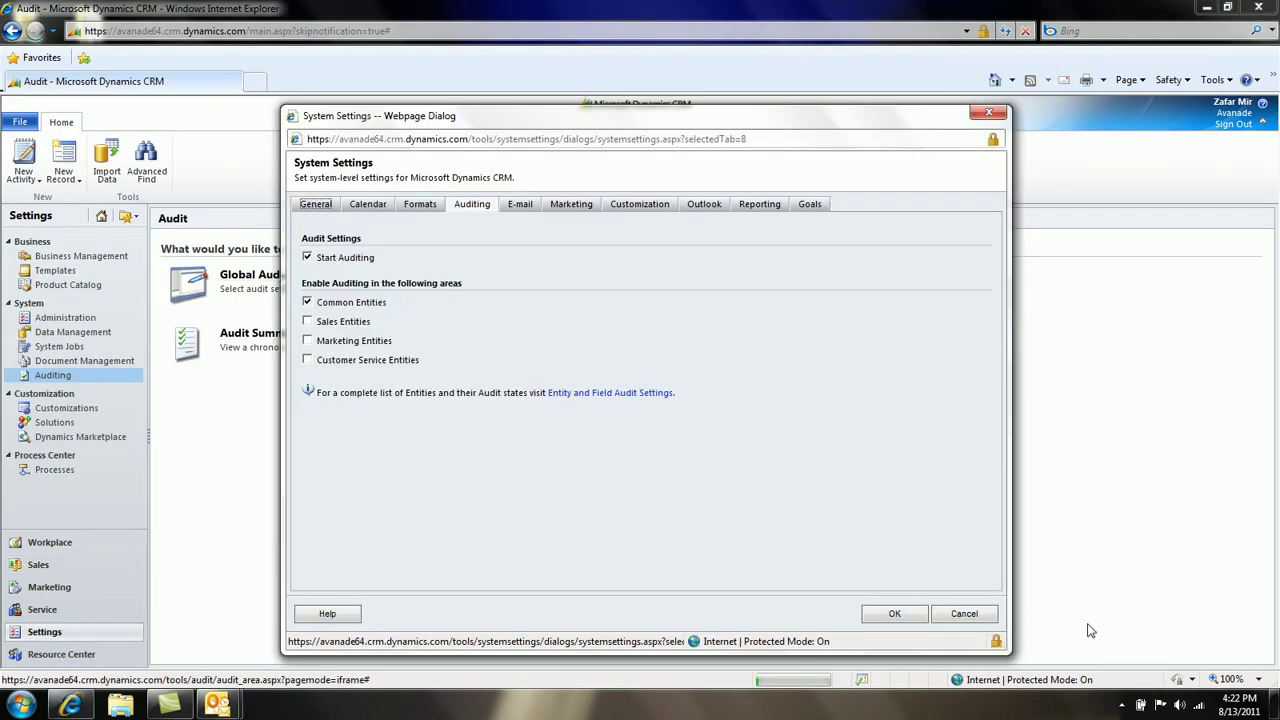
left_click(964, 614)
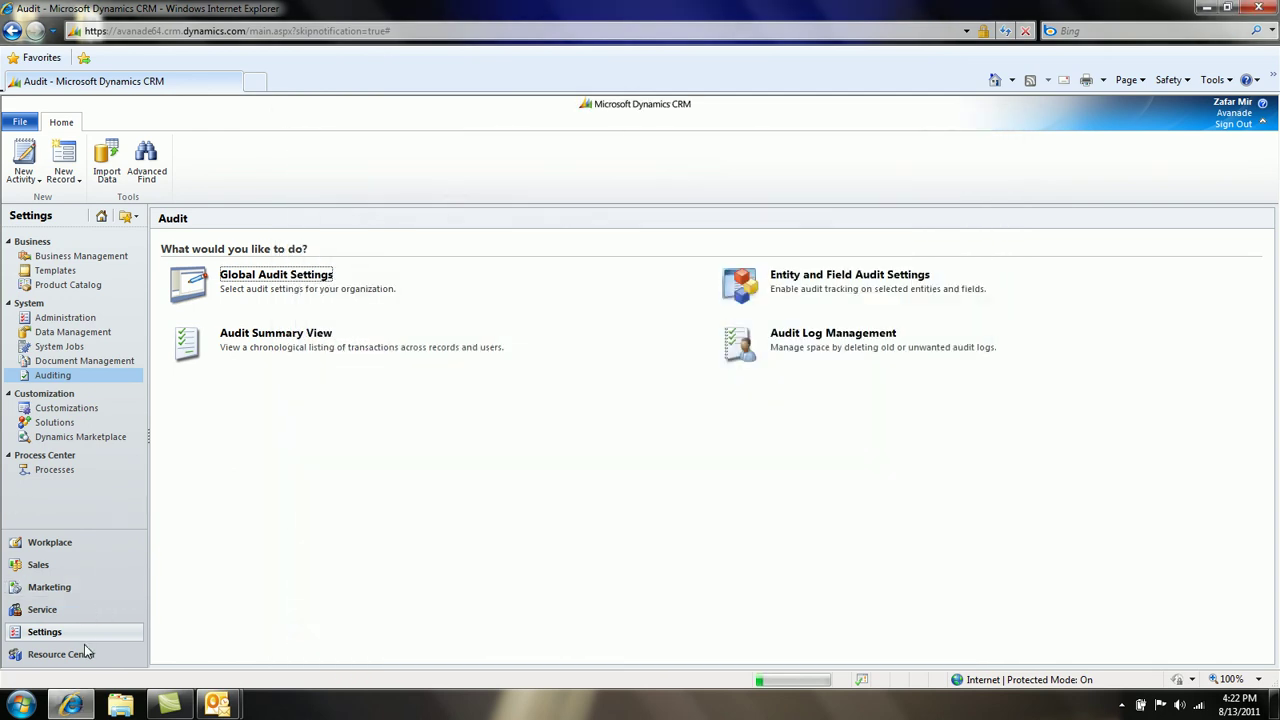
- Open the Compliance entity in the default solution's system customizations and look over its general settings
left_click(92, 405)
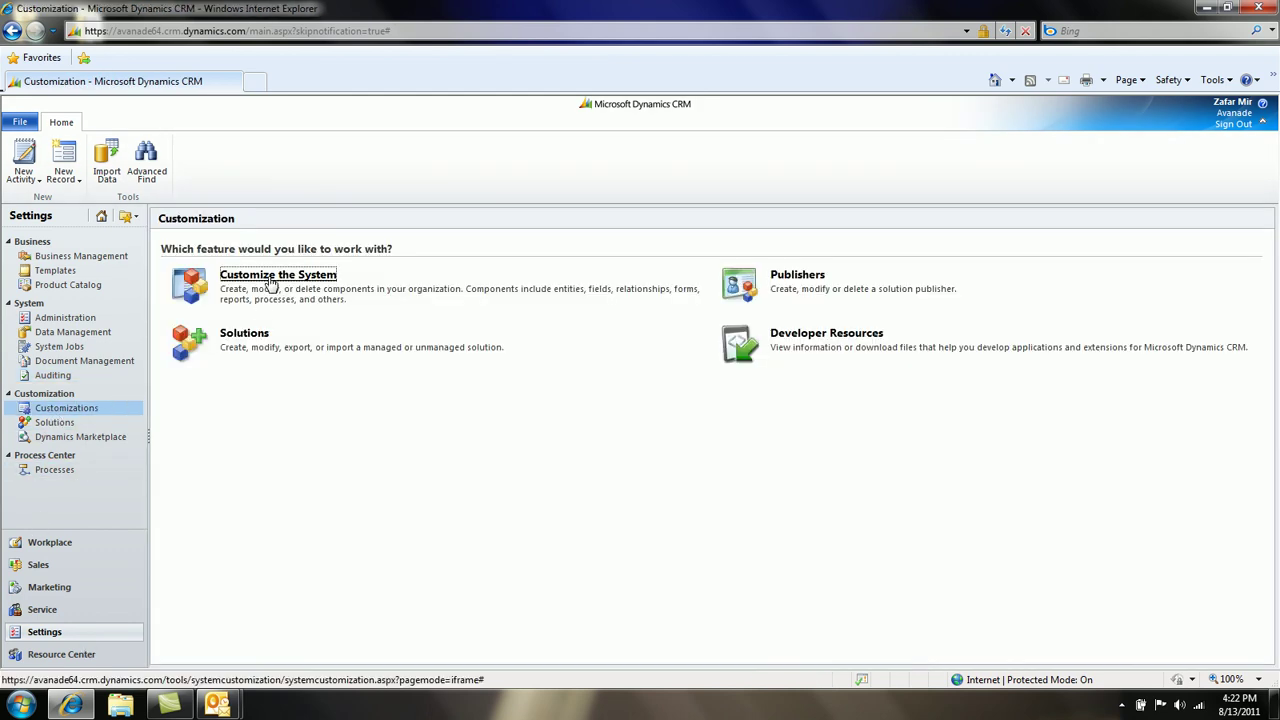
left_click(272, 284)
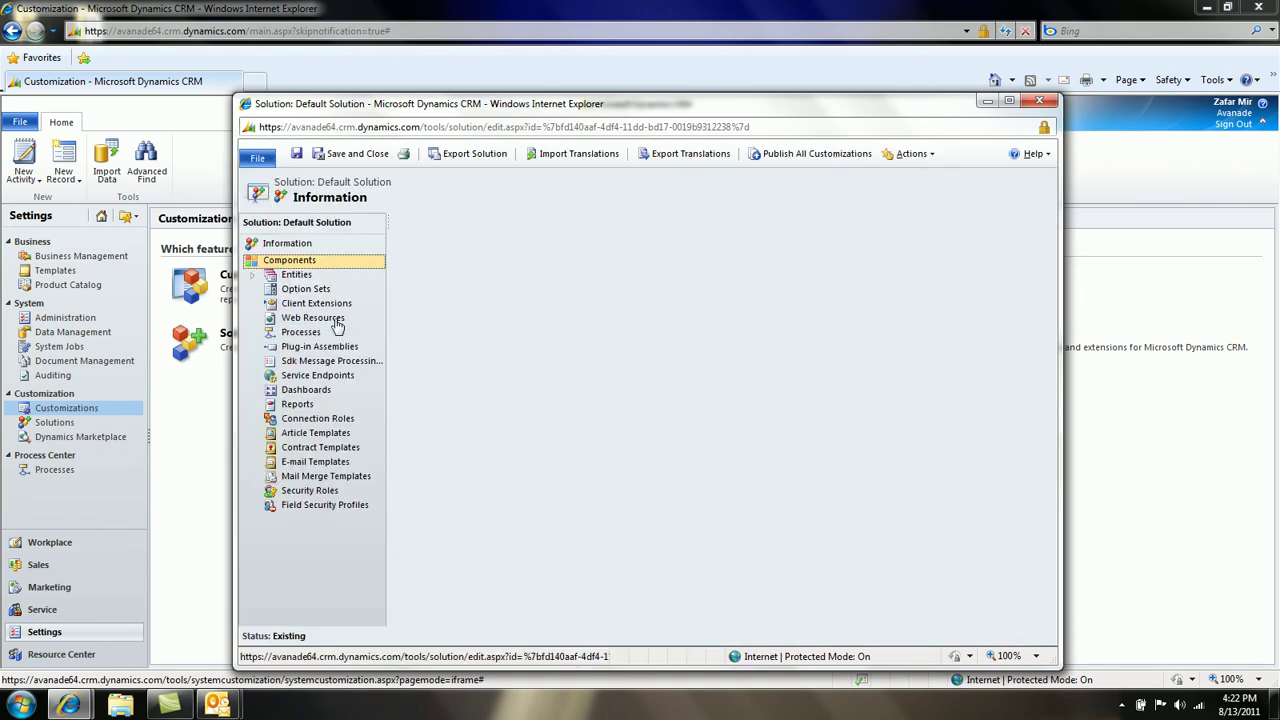
left_click(298, 275)
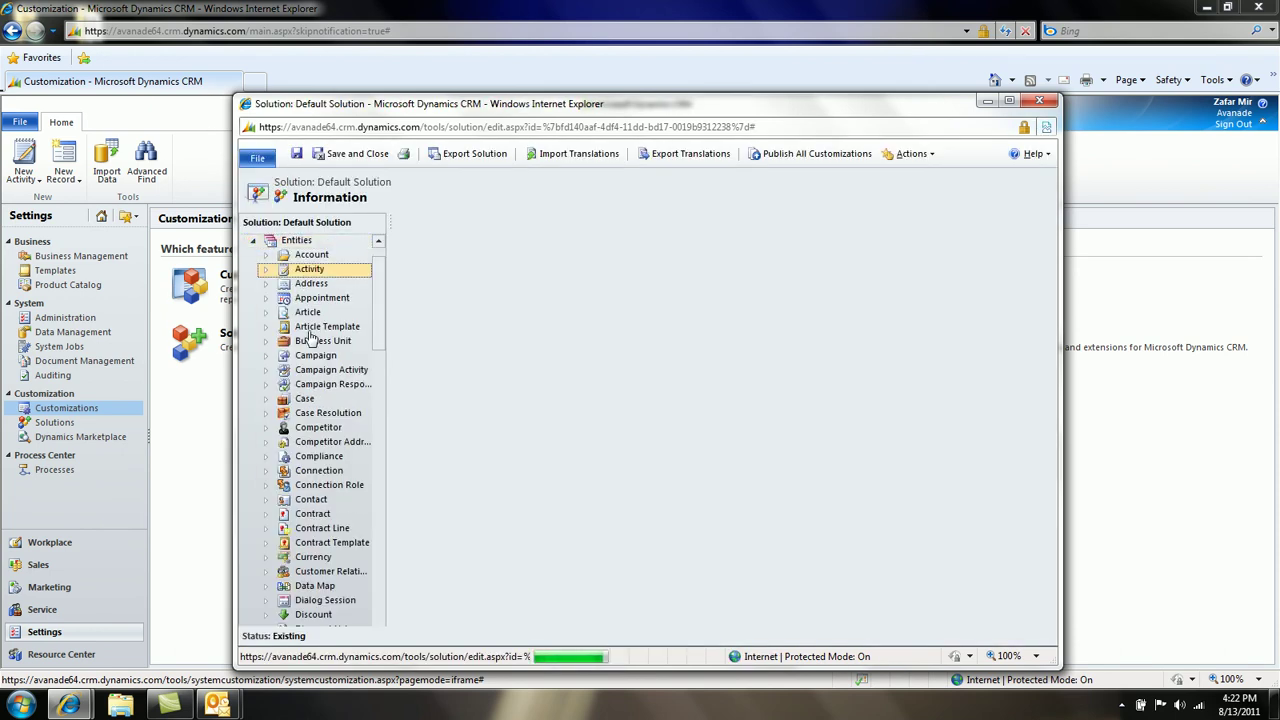
left_click(310, 457)
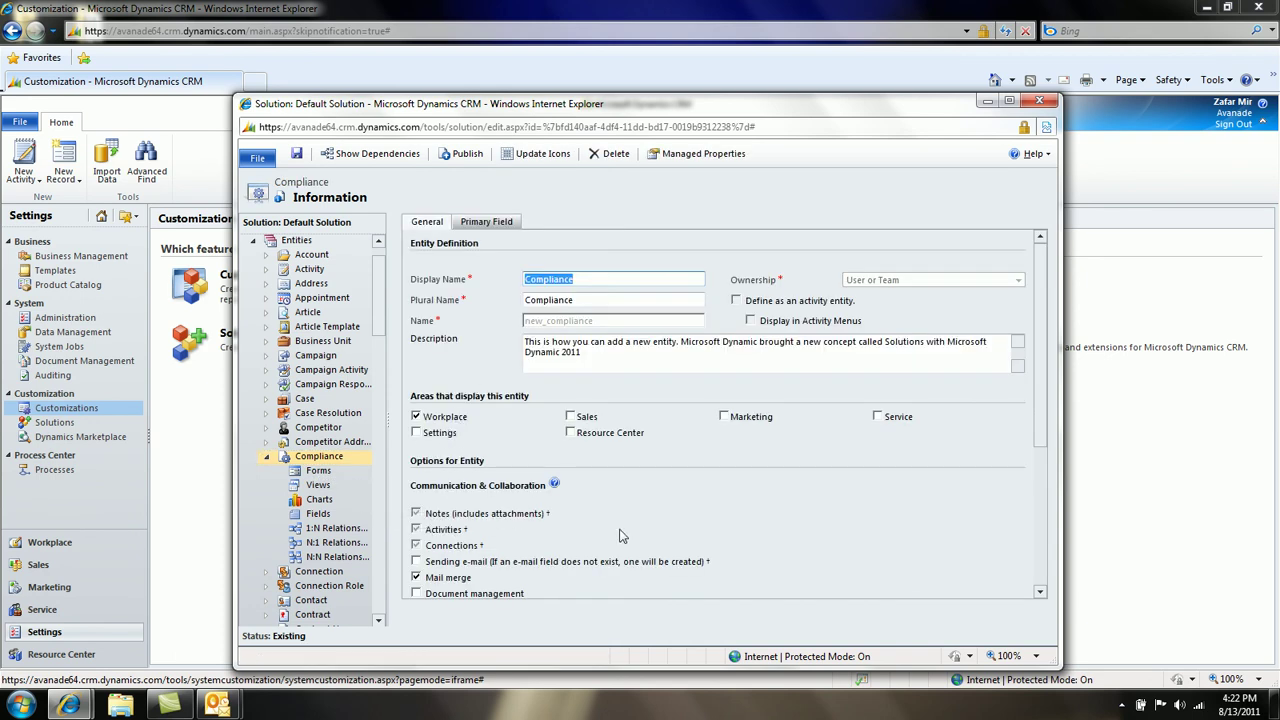
left_click_drag(1041, 435, 1065, 368)
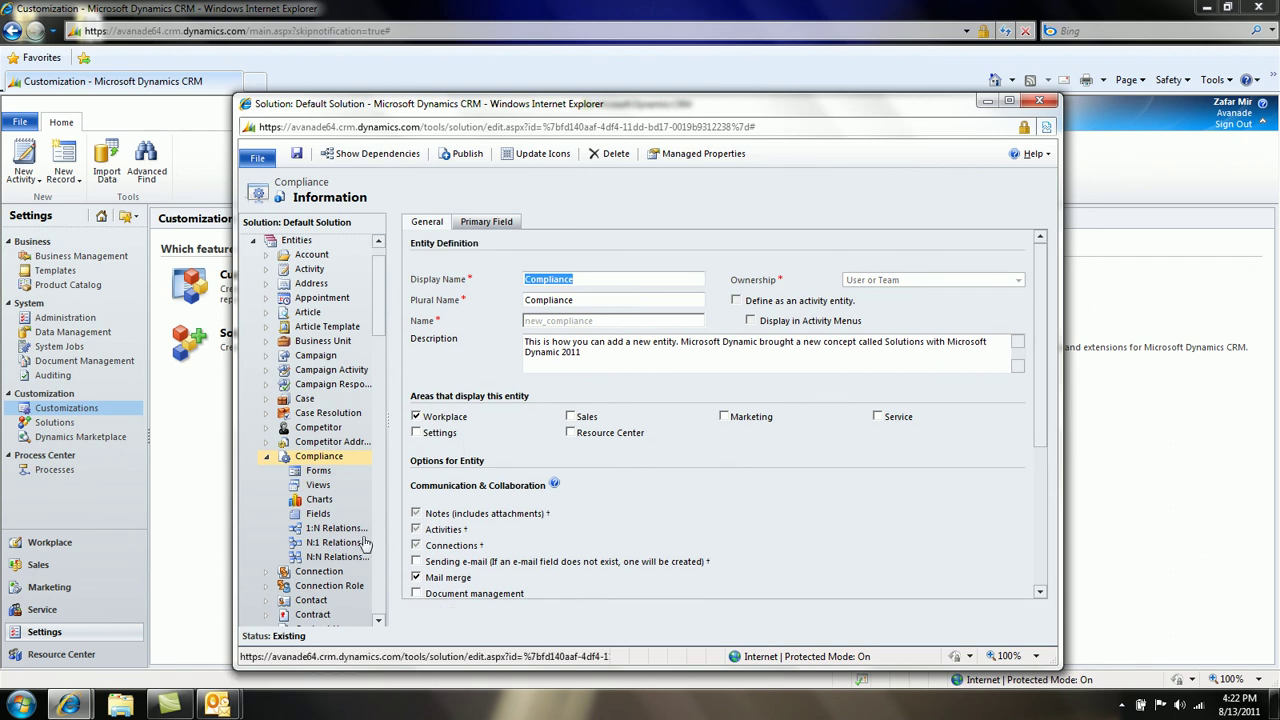
- Check the audit status of the Compliance entity's fields, and close the solution window and the browser
left_click(325, 515)
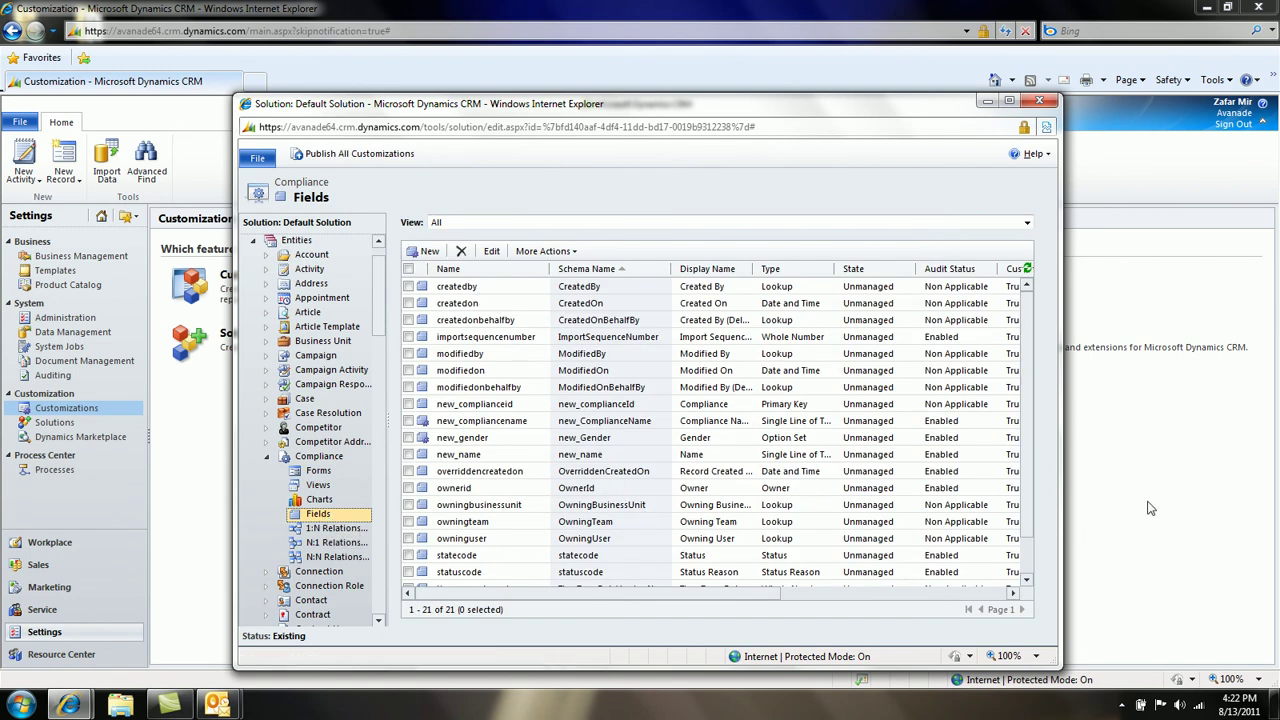
left_click(1039, 101)
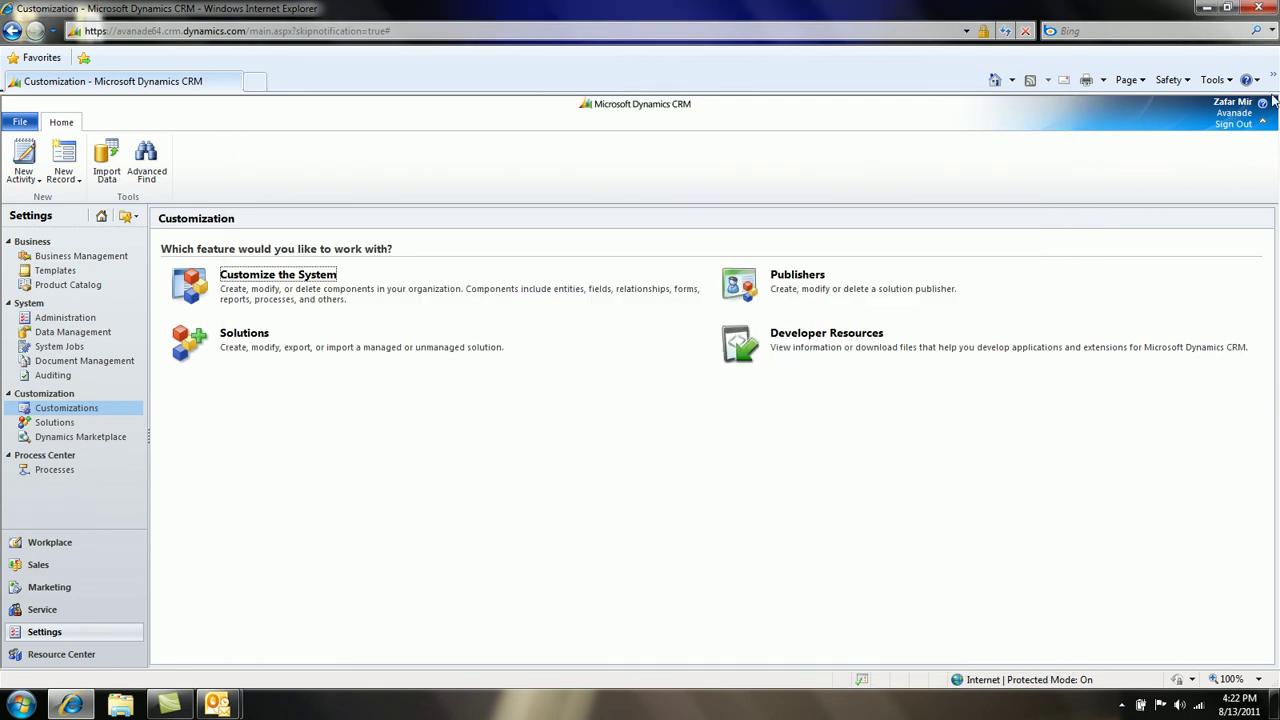
left_click(1258, 7)
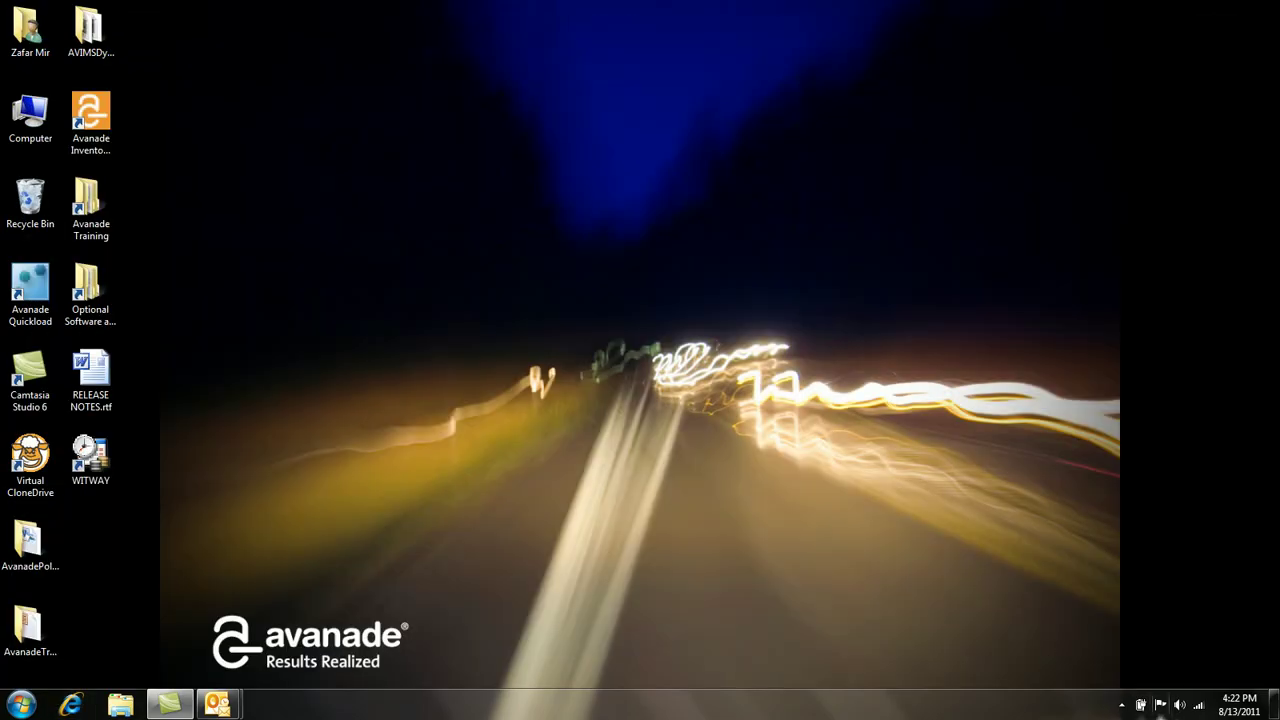
left_click(1121, 705)
left_click(1160, 628)
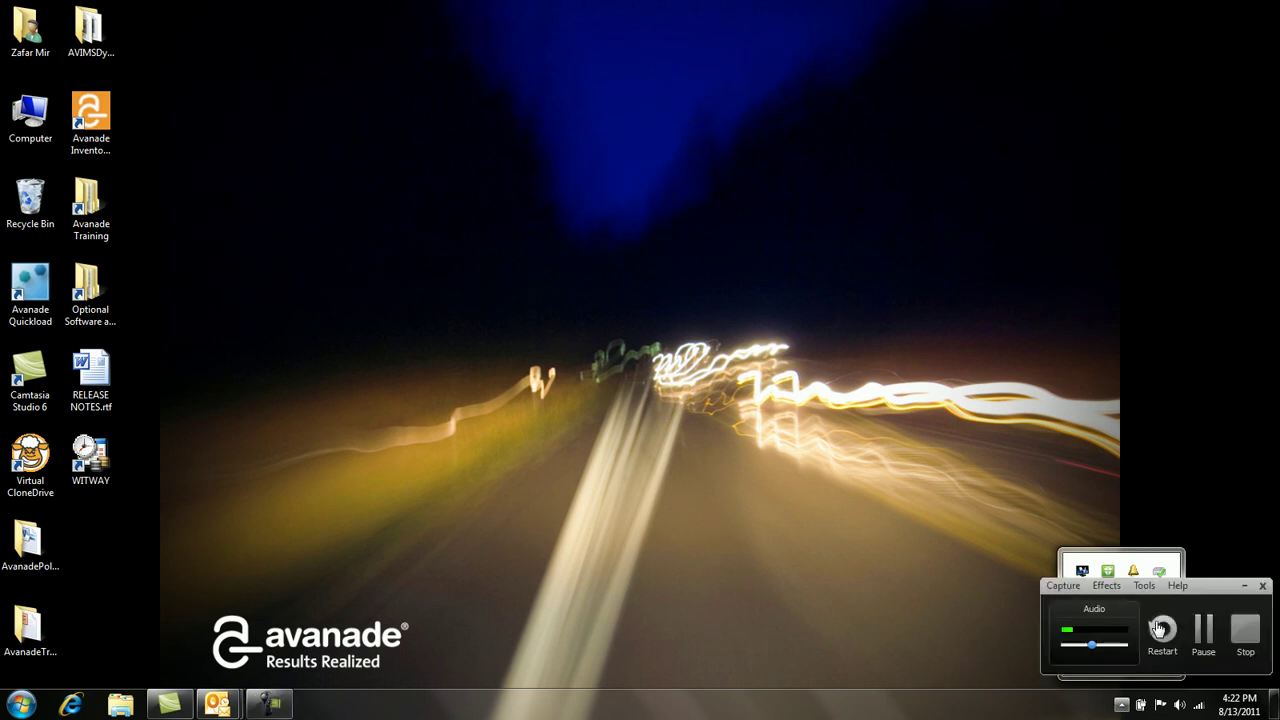